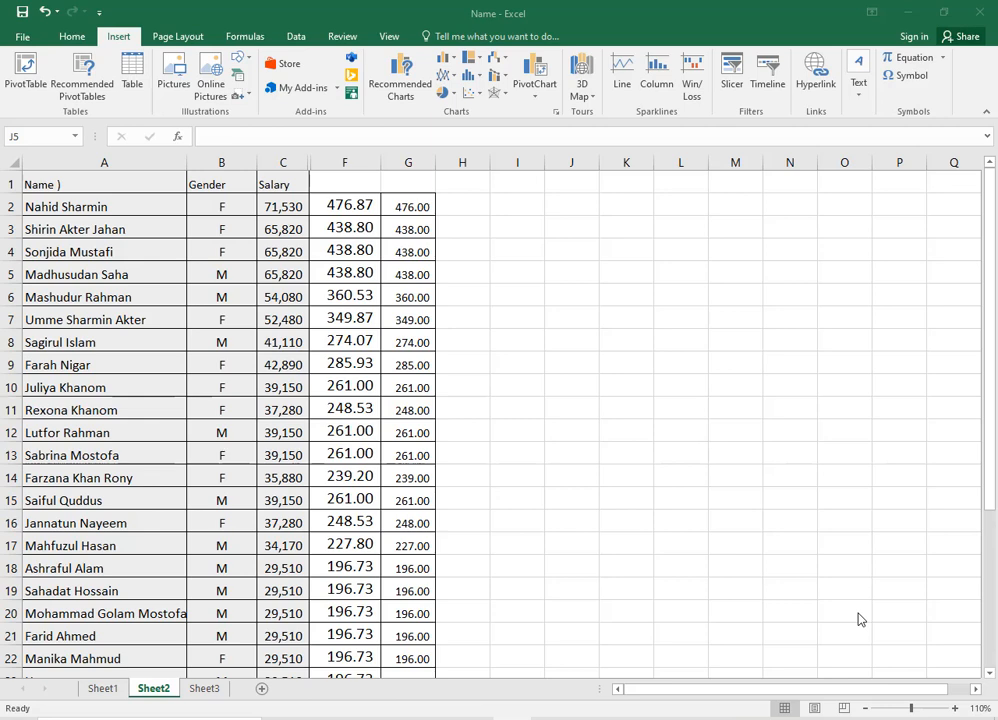
# Inspect the formulas in columns F and G of Sheet2, checking cells F2, F3 and G2.
pyautogui.click(356, 163)
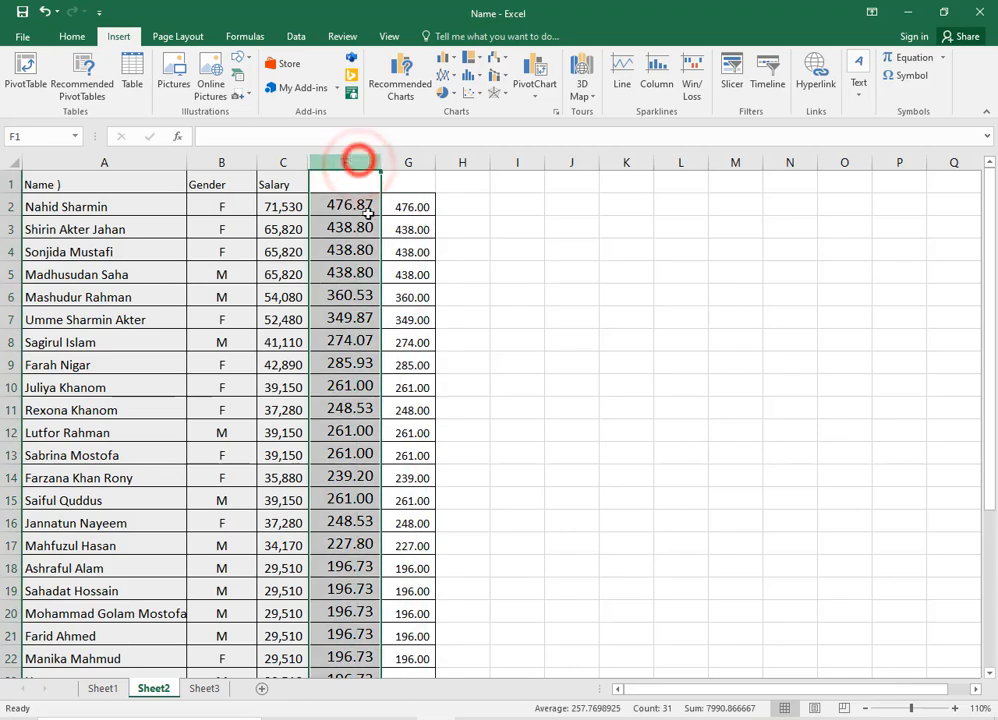
pyautogui.click(359, 221)
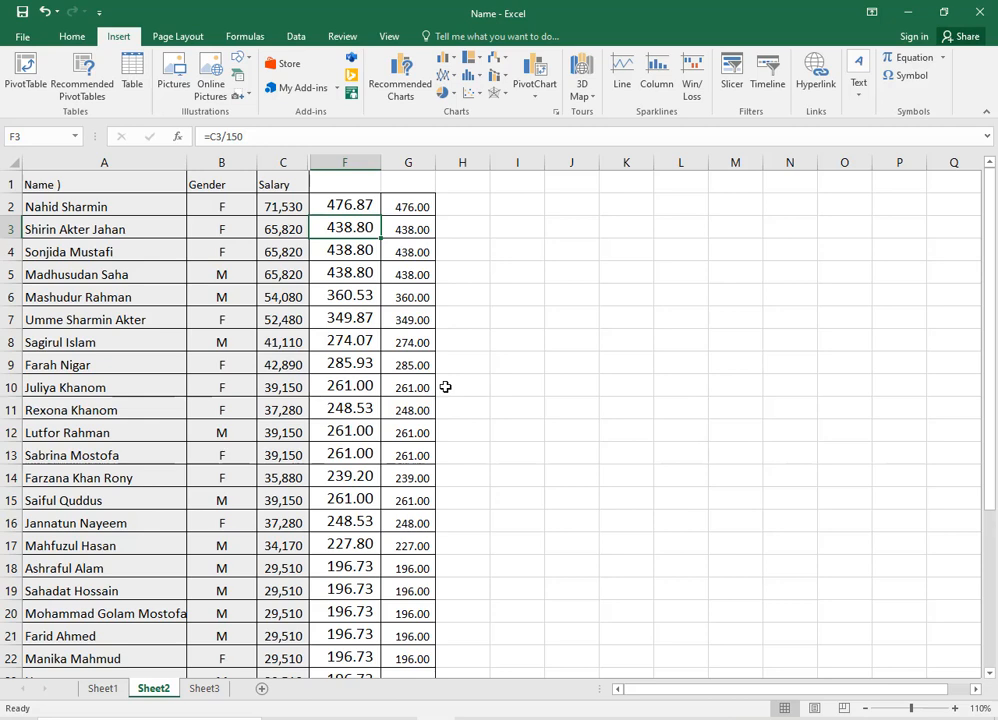
pyautogui.click(412, 207)
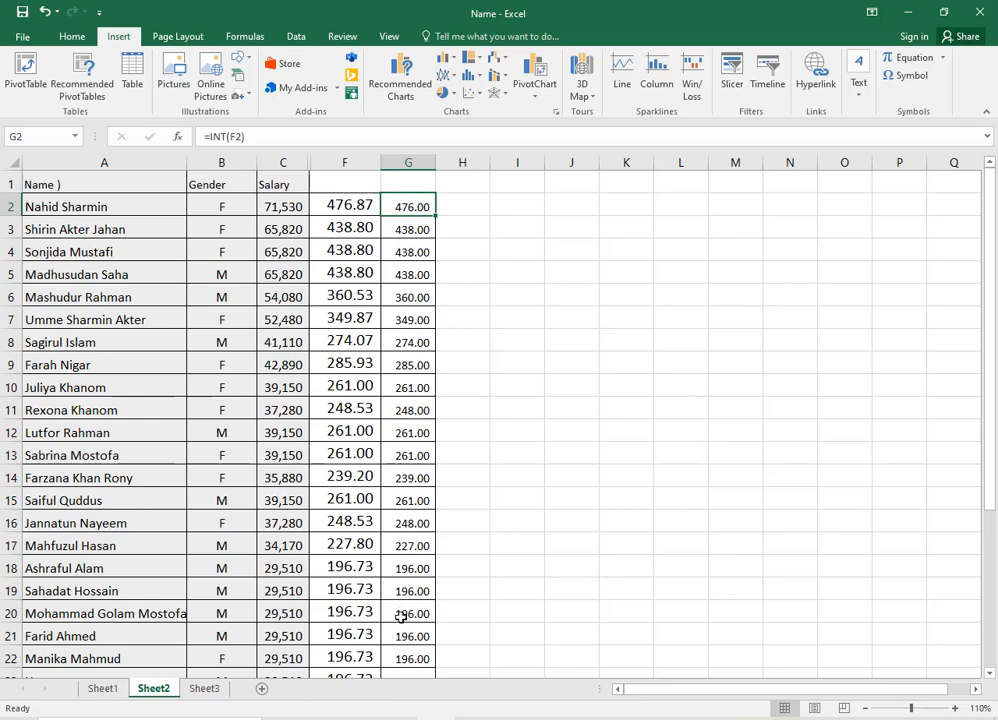
pyautogui.doubleClick(367, 205)
pyautogui.press('Return')
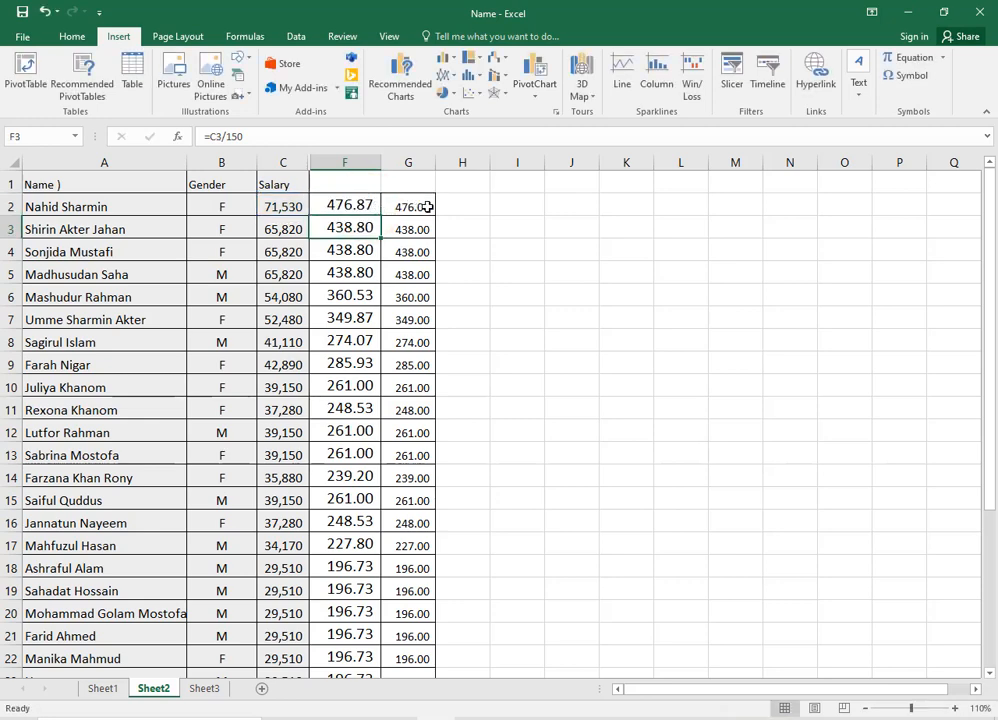
pyautogui.click(427, 206)
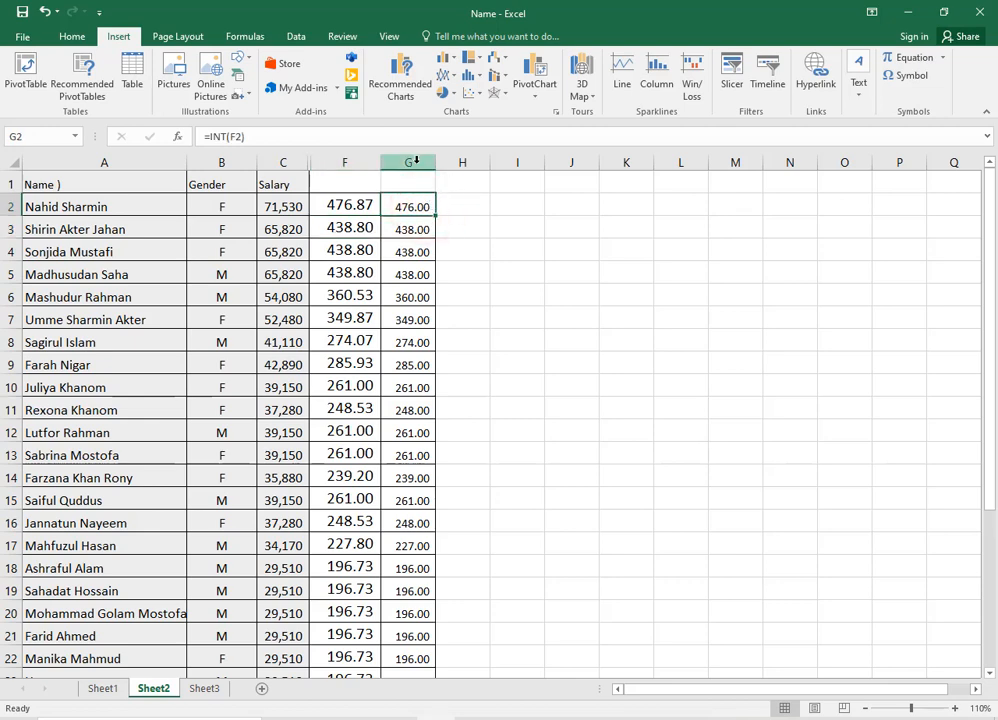
# Delete column G from Sheet2.
pyautogui.click(417, 162)
pyautogui.rightClick(417, 162)
pyautogui.click(455, 290)
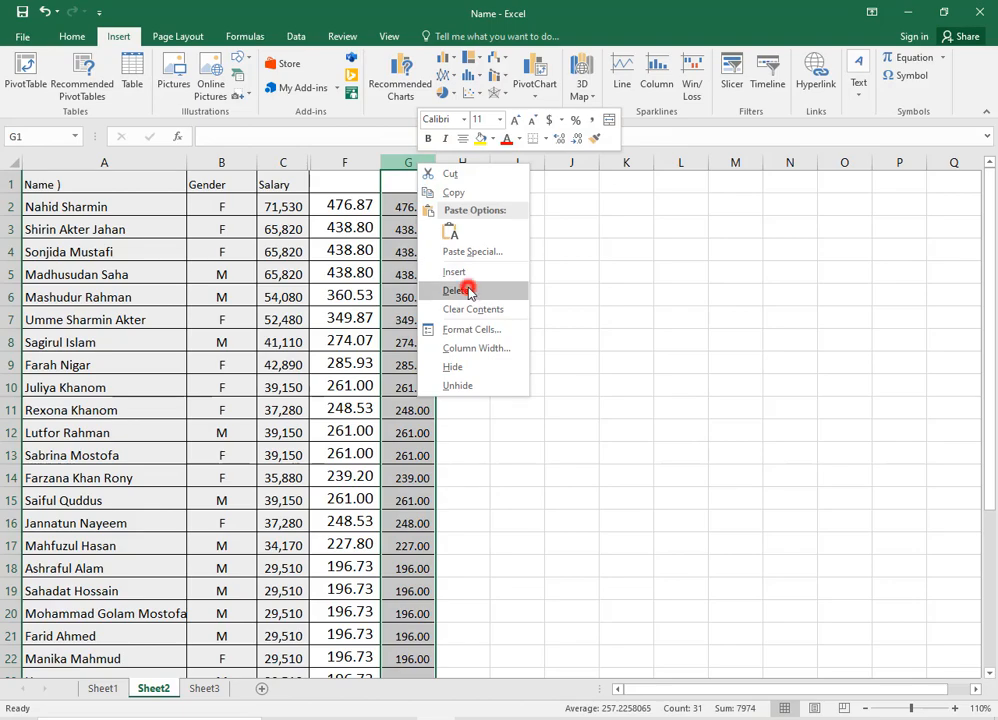
# Enter the formula =INT(F2) in cell G2 to strip the decimals from the value in F2.
pyautogui.click(410, 207)
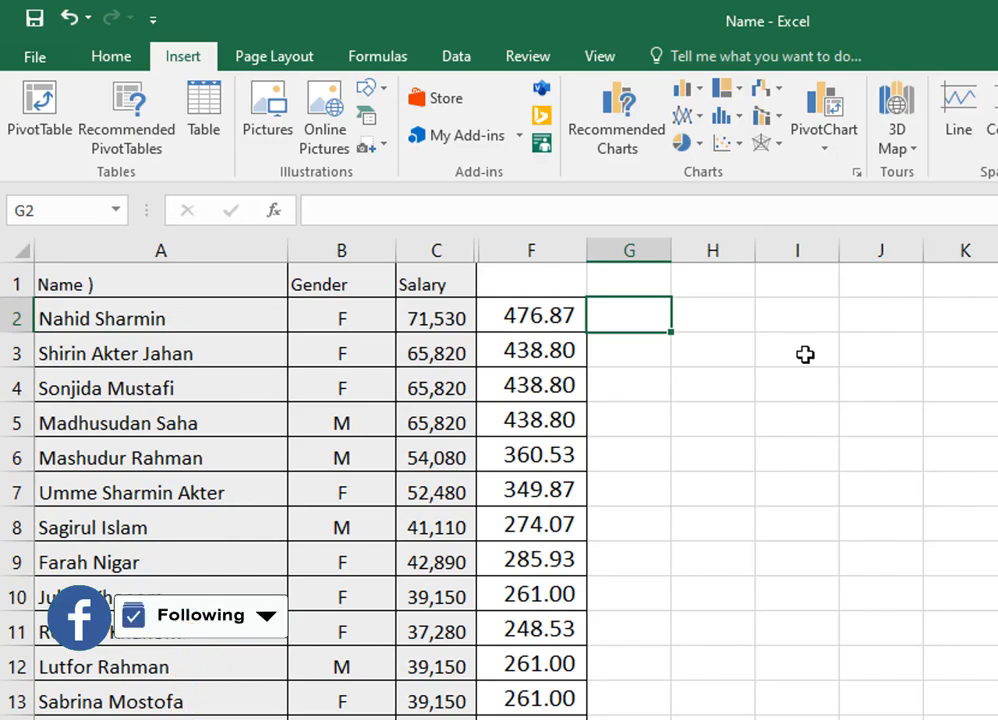
pyautogui.write('=')
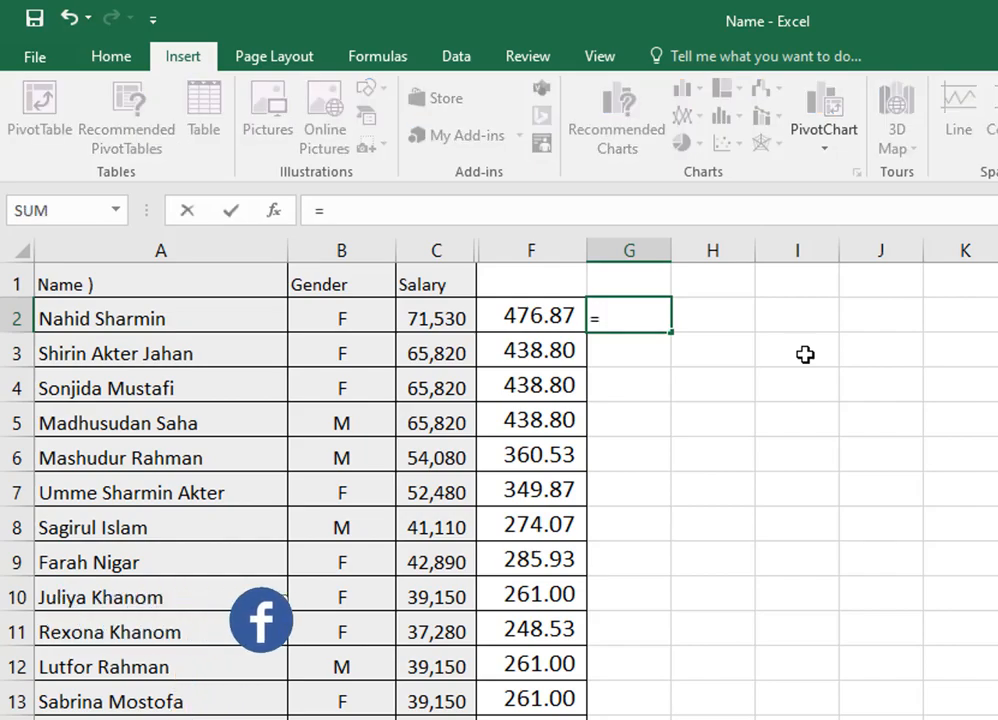
pyautogui.write('int')
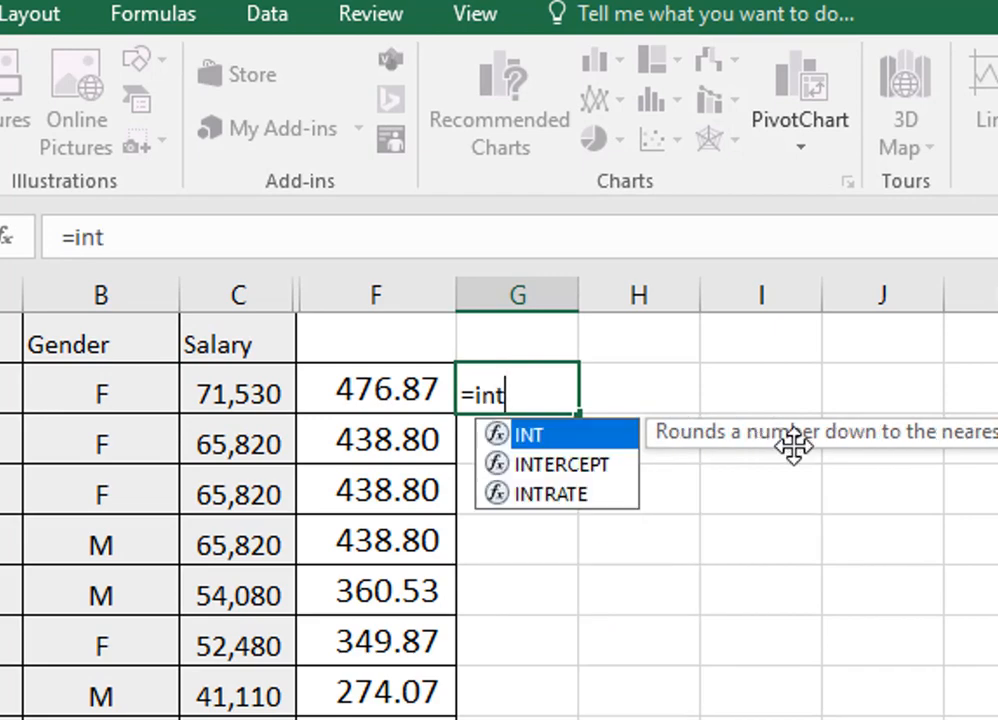
pyautogui.press('Tab')
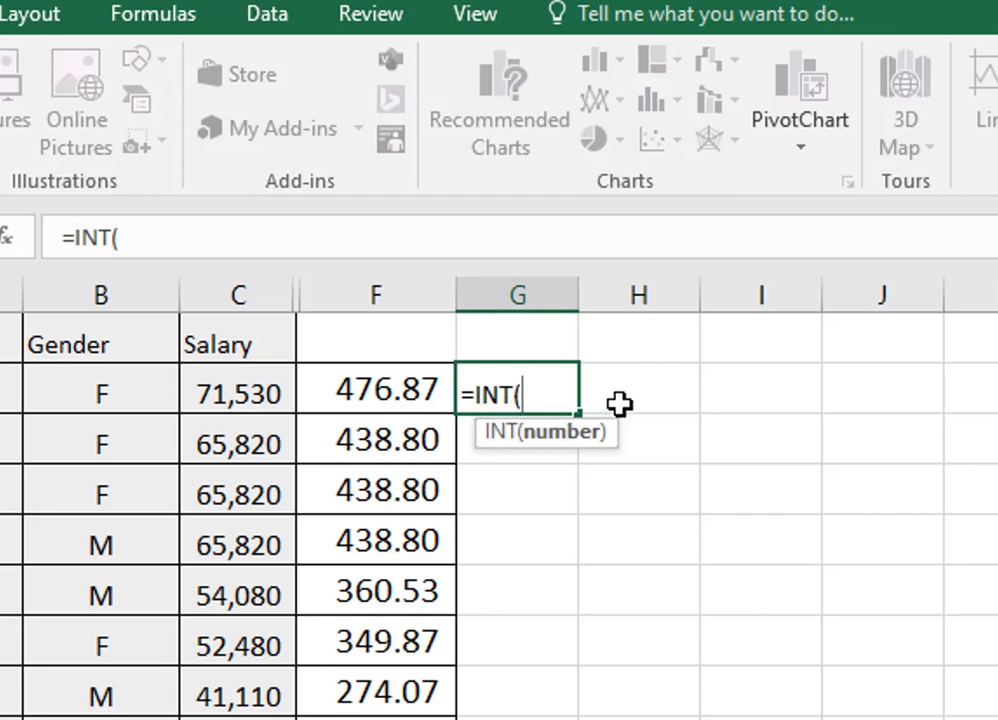
pyautogui.click(385, 385)
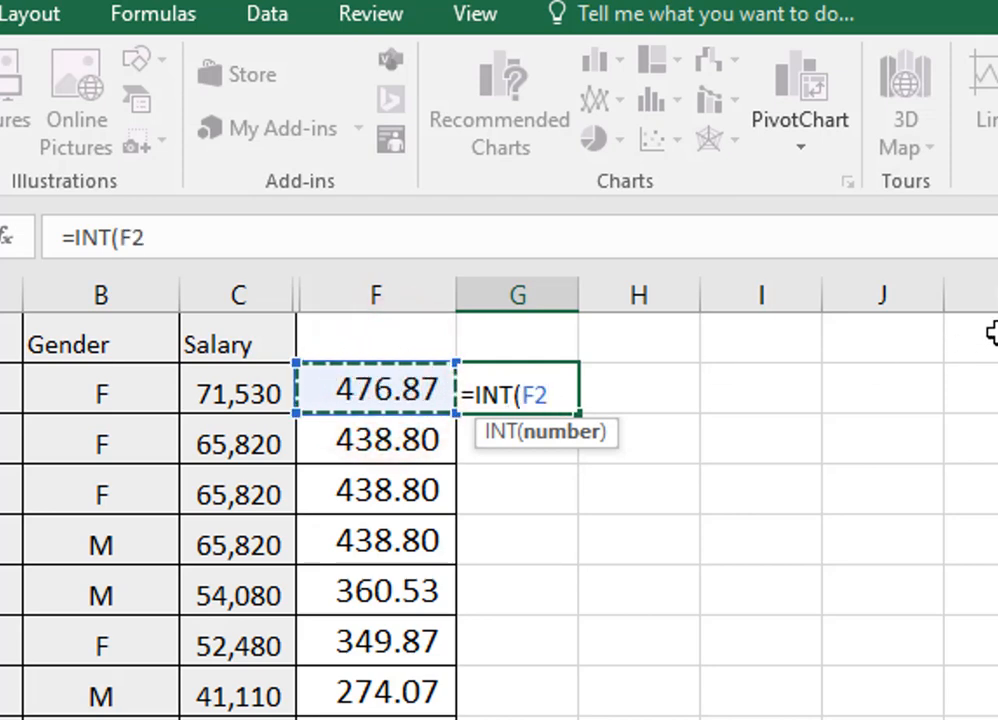
pyautogui.write(')')
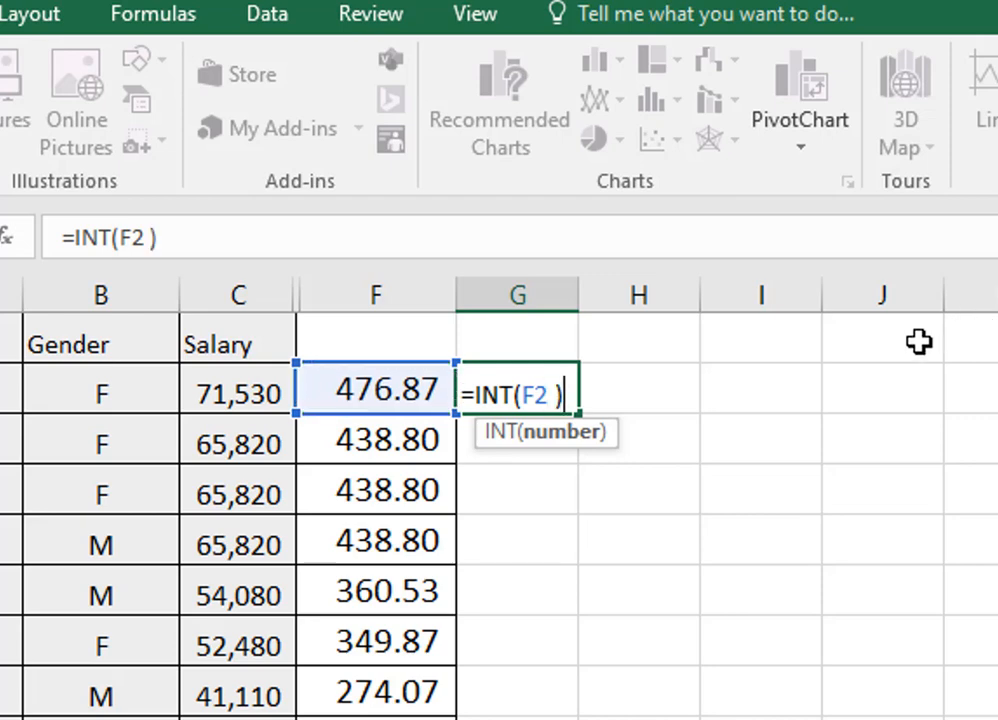
pyautogui.click(561, 395)
pyautogui.press('BackSpace')
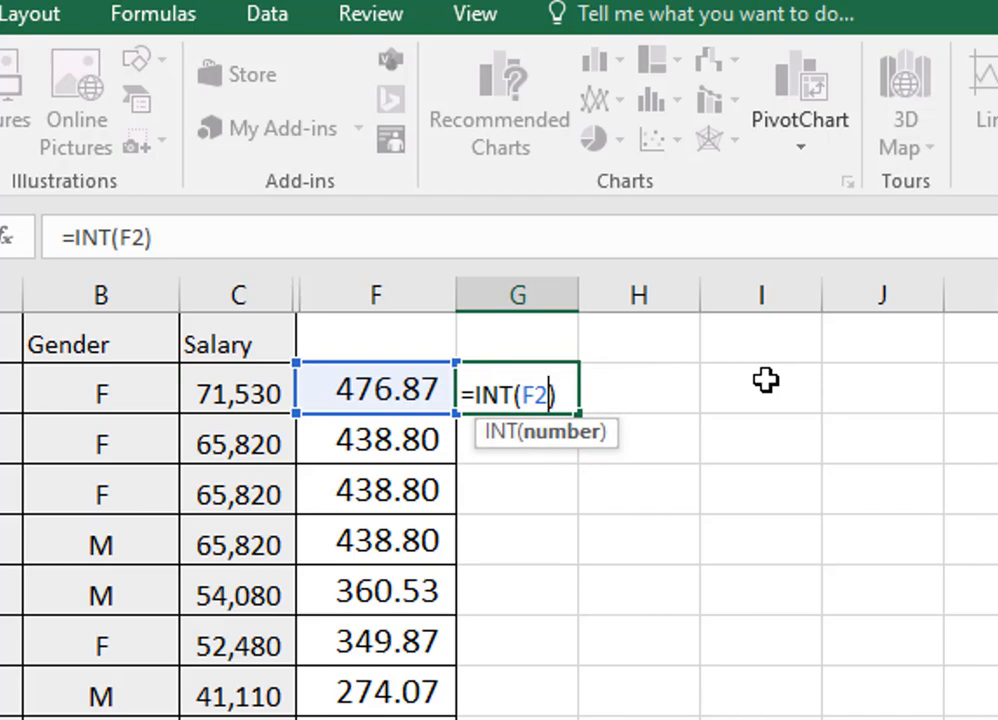
pyautogui.press('Return')
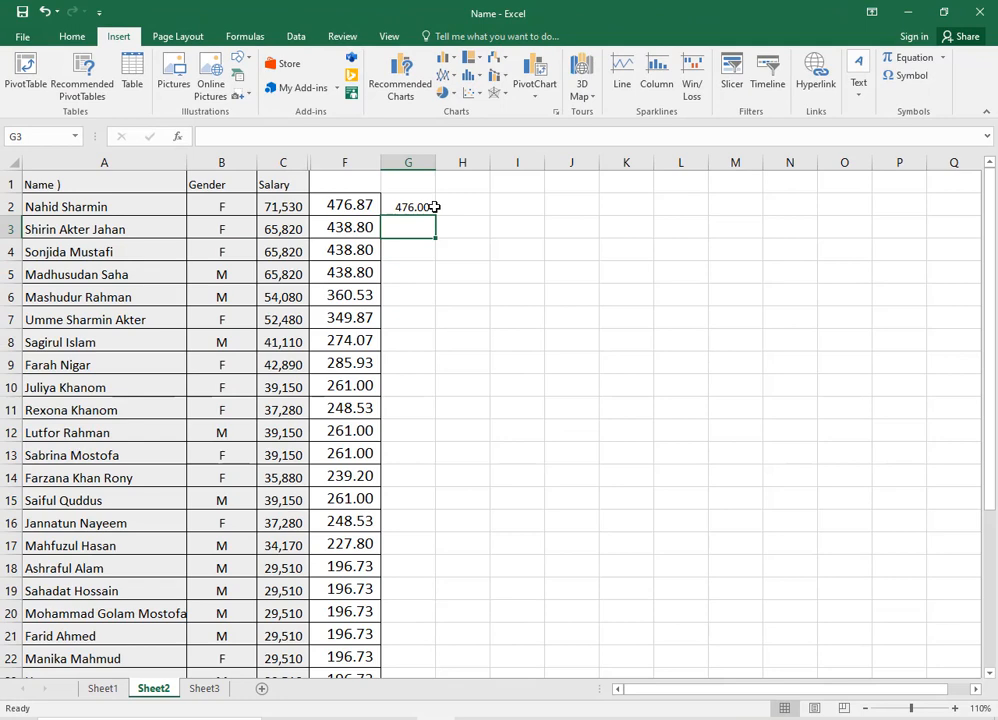
# Fill the INT formula from G2 down column G for all listed rows and check the filled cells.
pyautogui.click(435, 207)
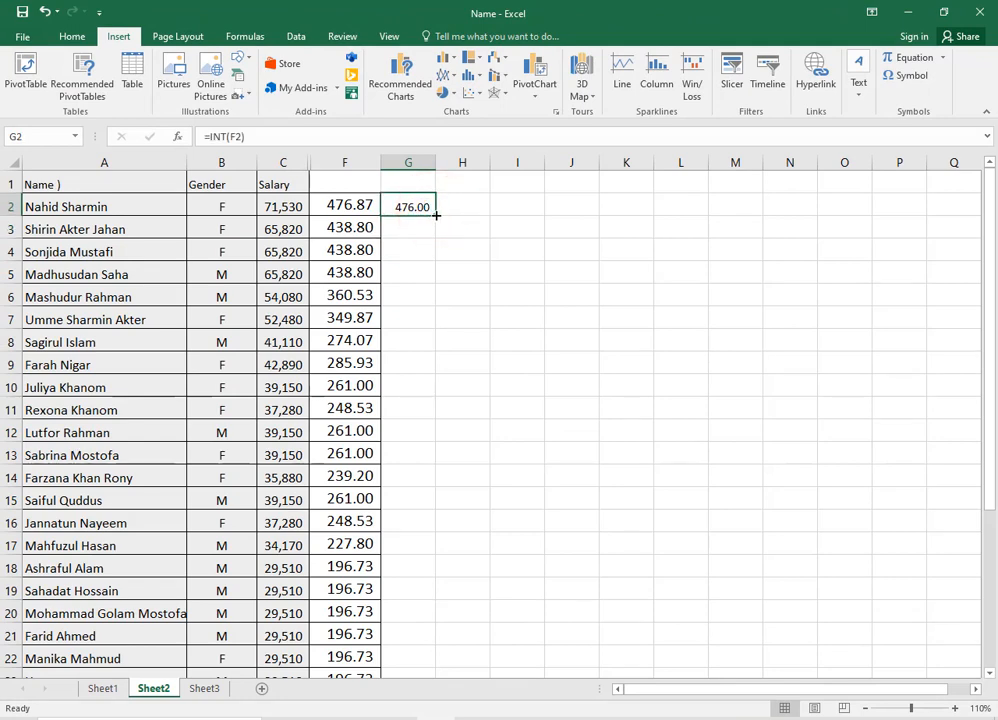
pyautogui.doubleClick(435, 215)
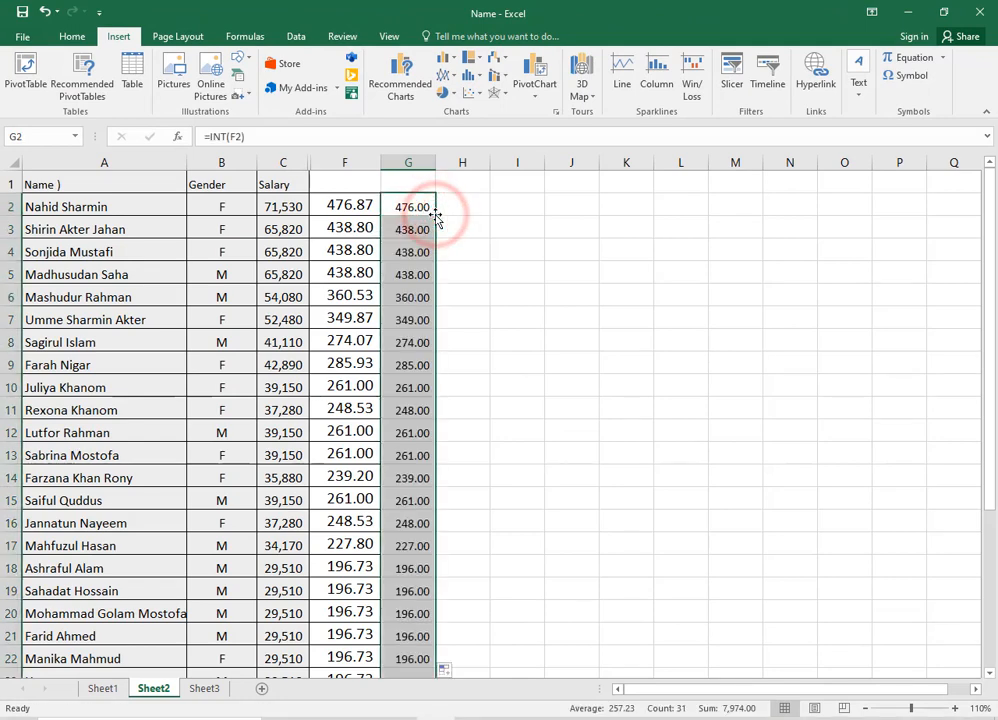
pyautogui.scroll(-4, 457, 330)
pyautogui.scroll(3, 472, 350)
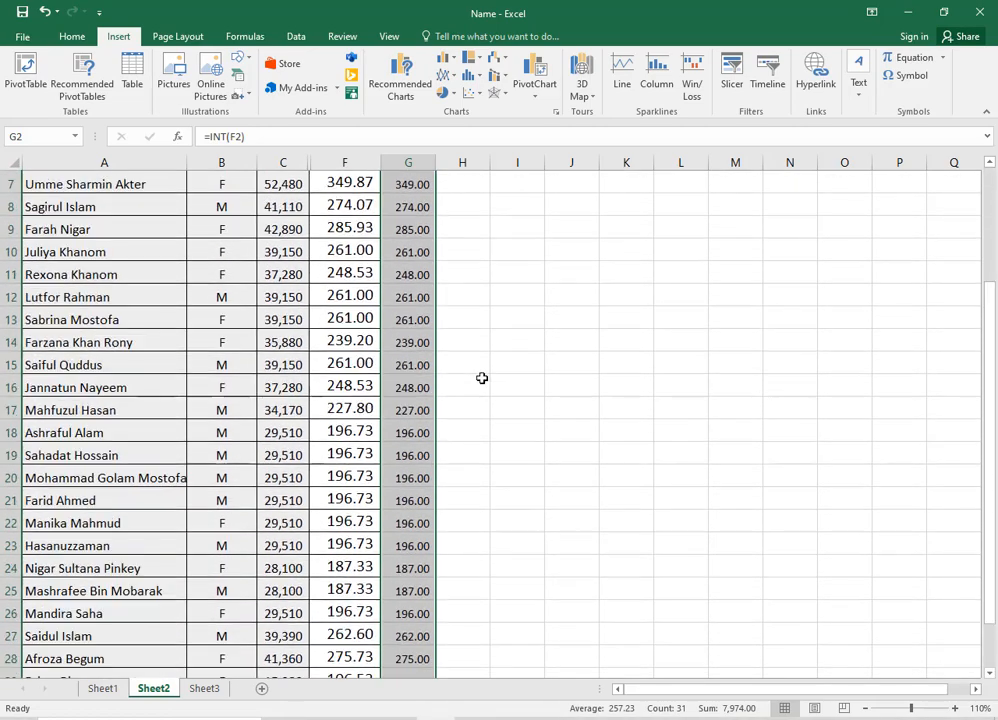
pyautogui.scroll(1, 485, 376)
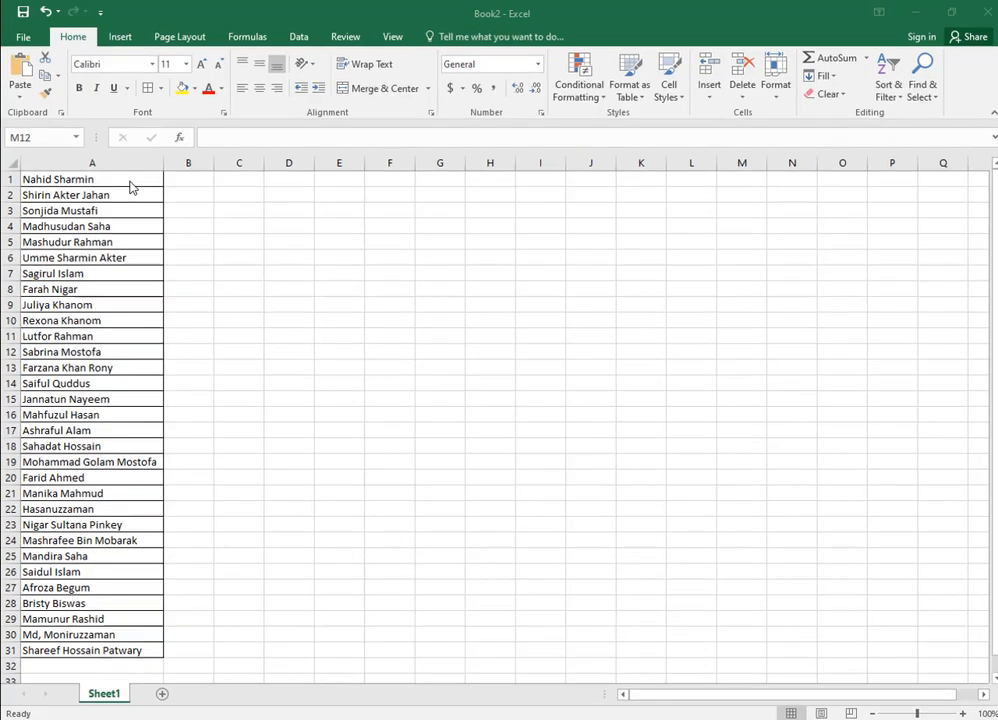
# Review the name list in column A of Sheet1 in Book2 and look at Sheet2.
pyautogui.moveTo(128, 178); pyautogui.dragTo(138, 361)
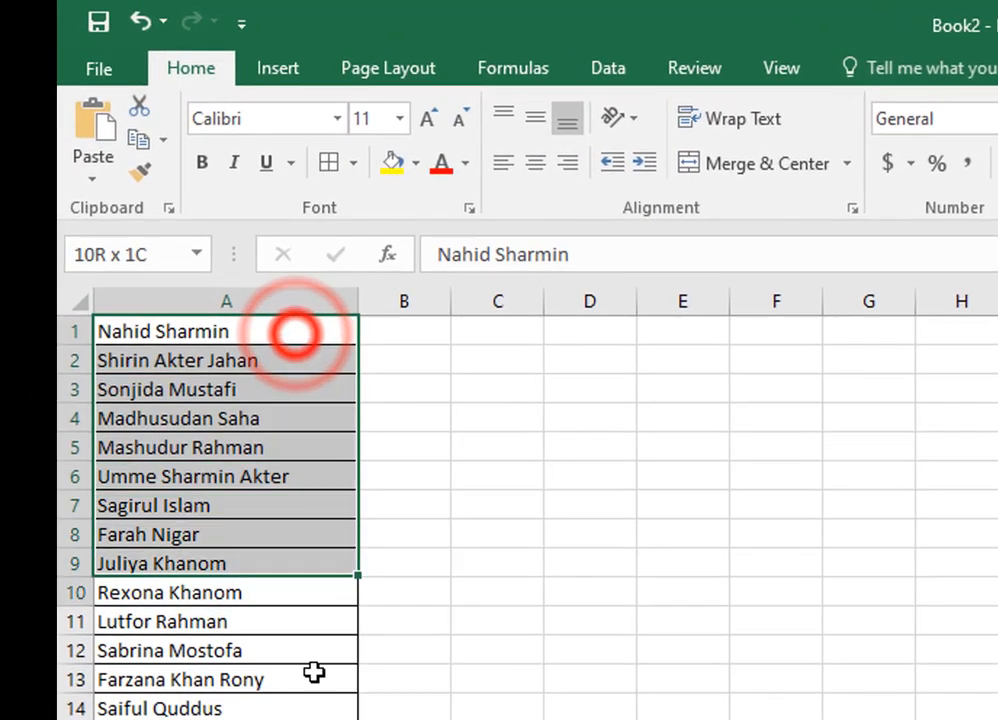
pyautogui.moveTo(314, 673); pyautogui.dragTo(314, 719)
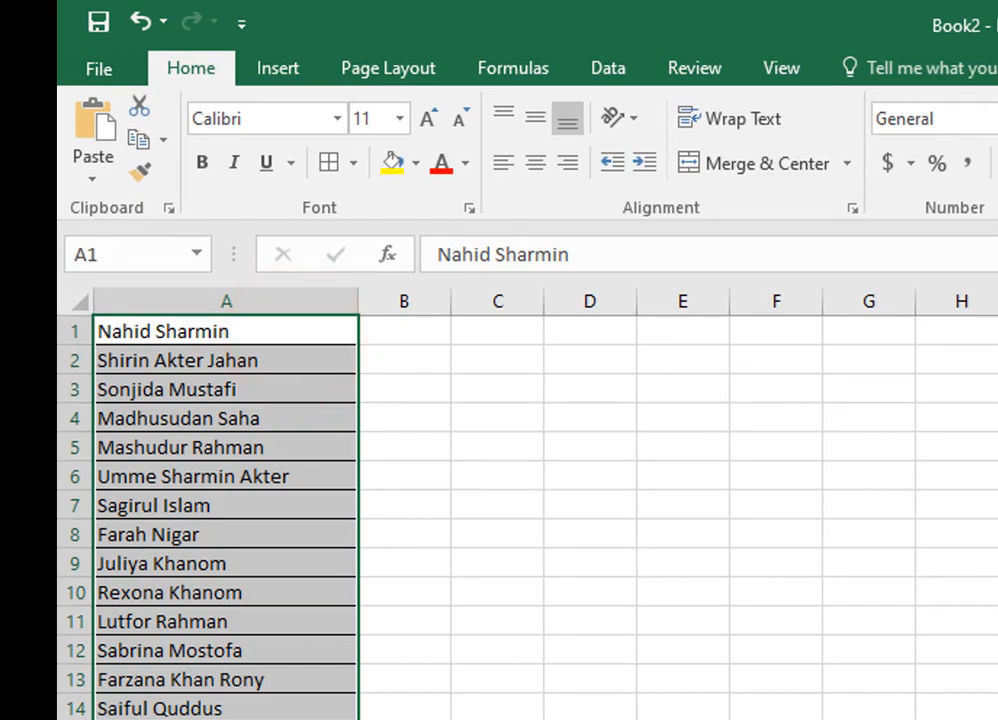
pyautogui.click(157, 688)
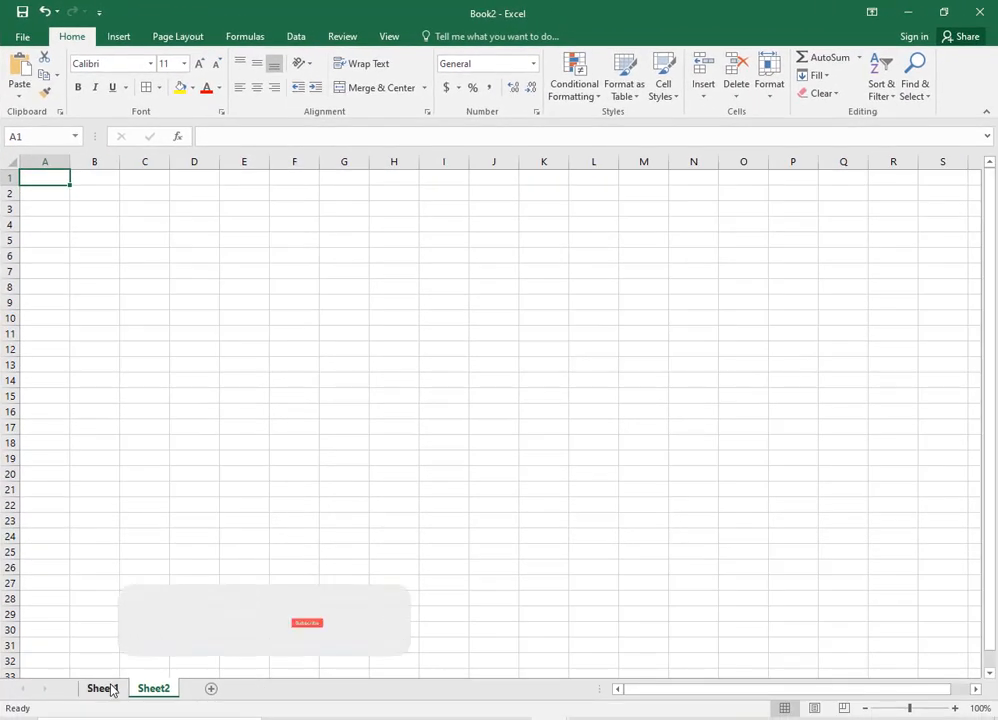
pyautogui.click(102, 688)
pyautogui.click(276, 355)
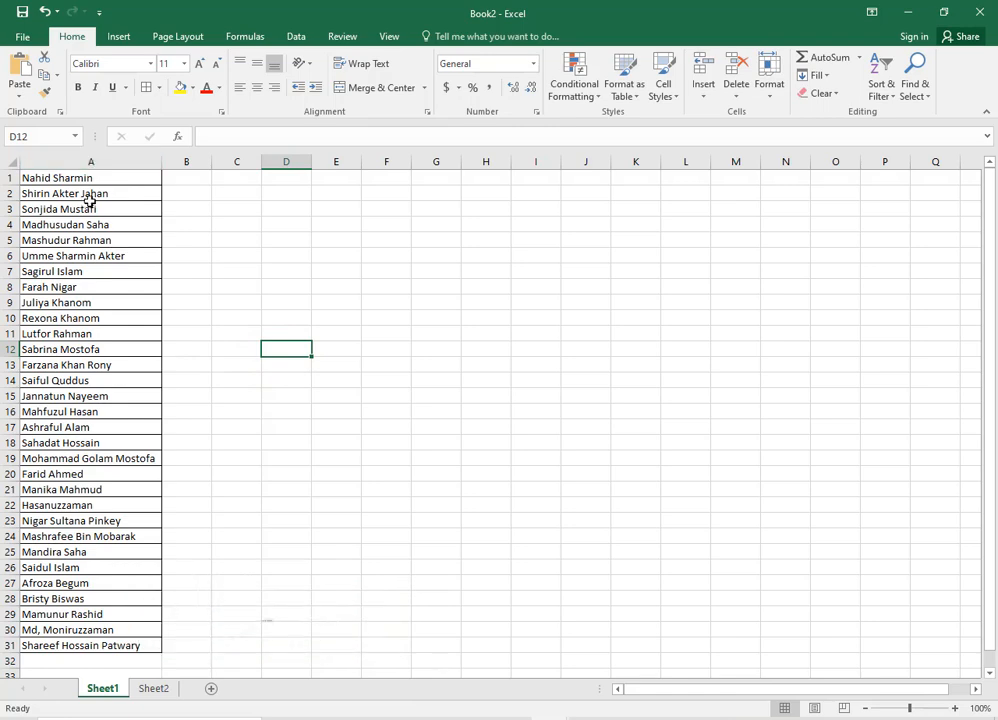
pyautogui.moveTo(106, 178); pyautogui.dragTo(110, 428)
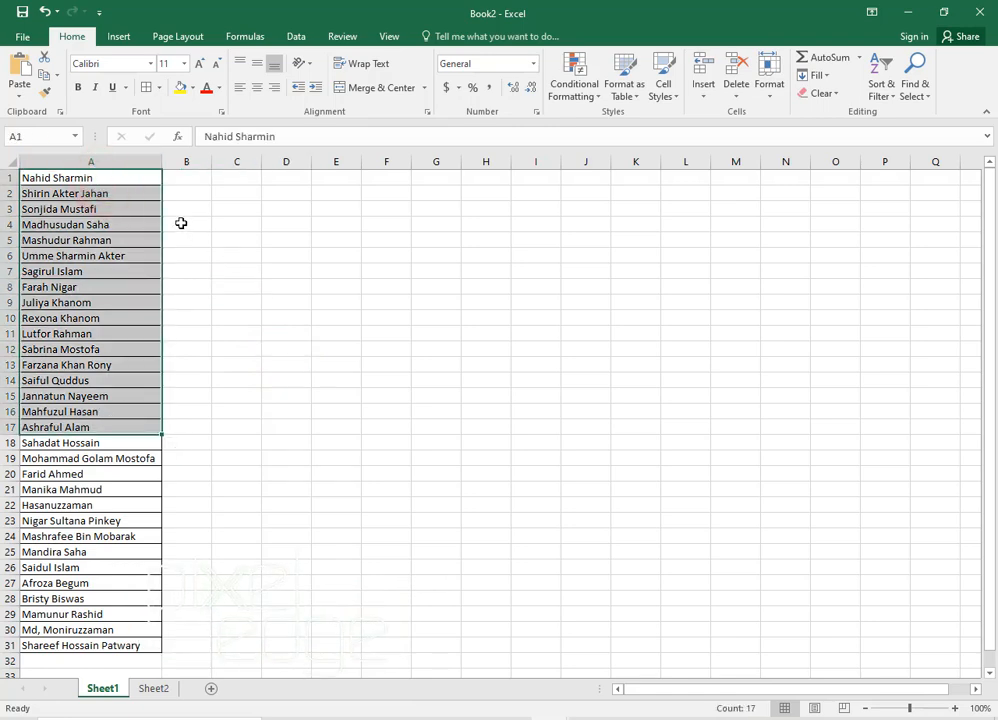
pyautogui.click(124, 183)
pyautogui.click(160, 688)
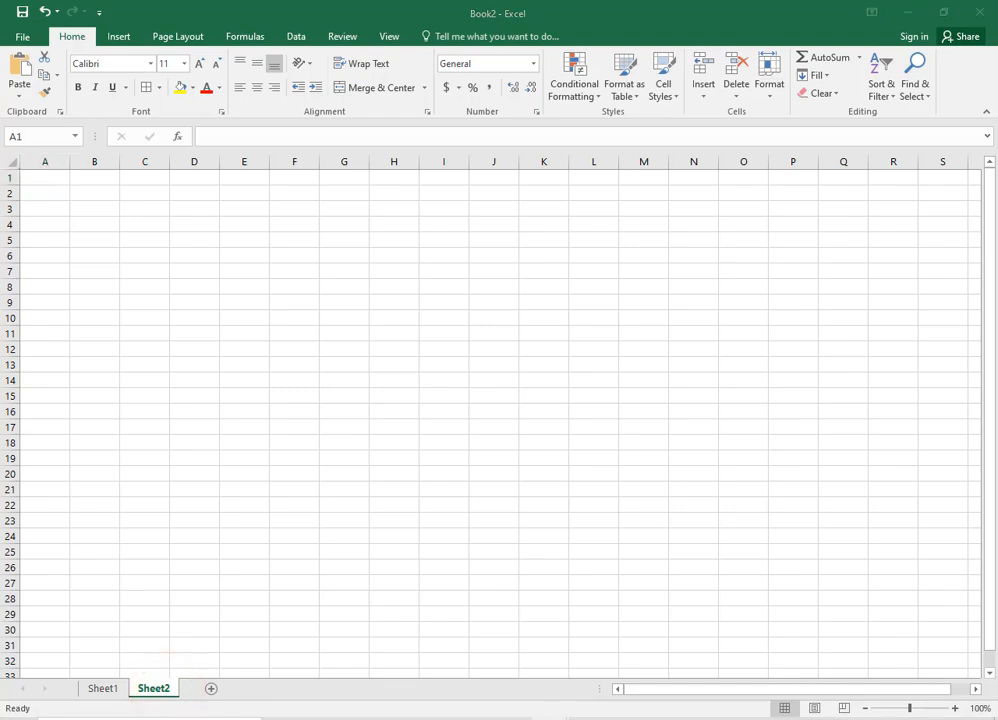
# Switch to the Book1 workbook, look through its sheets named after people, and return to Book2.
pyautogui.moveTo(577, 698)
pyautogui.click(508, 663)
pyautogui.click(508, 662)
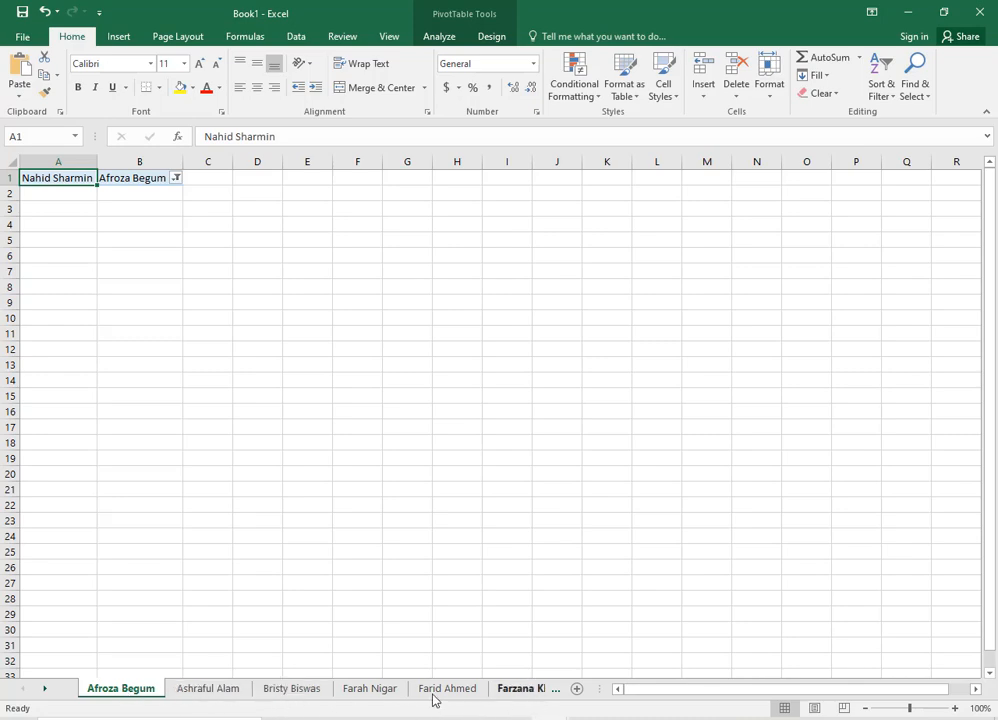
pyautogui.click(45, 690)
pyautogui.click(45, 690)
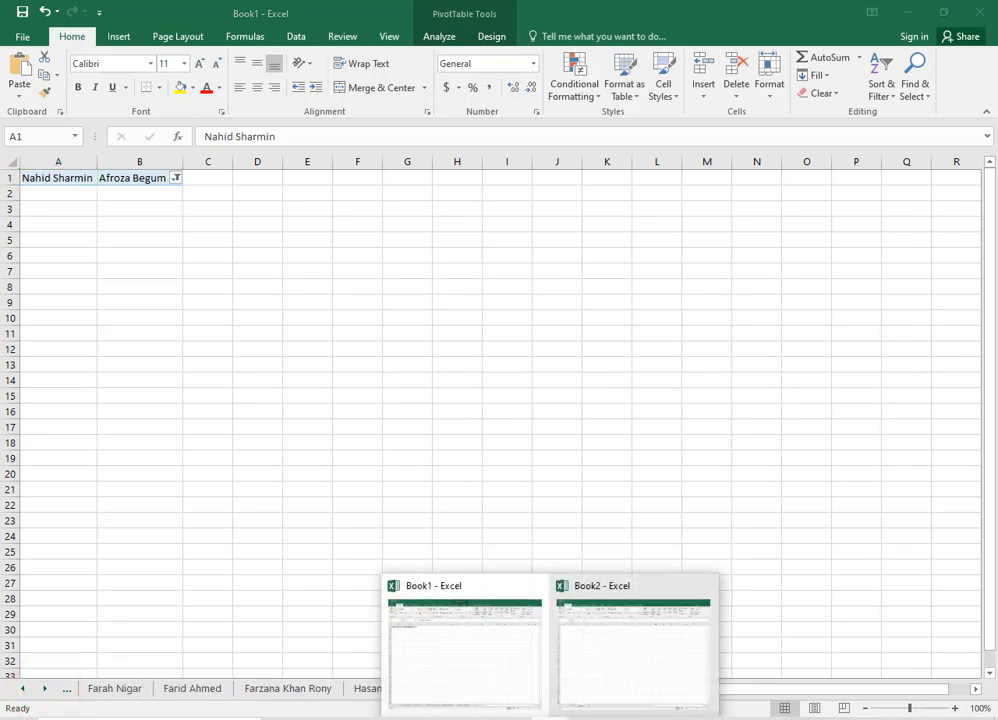
pyautogui.click(522, 657)
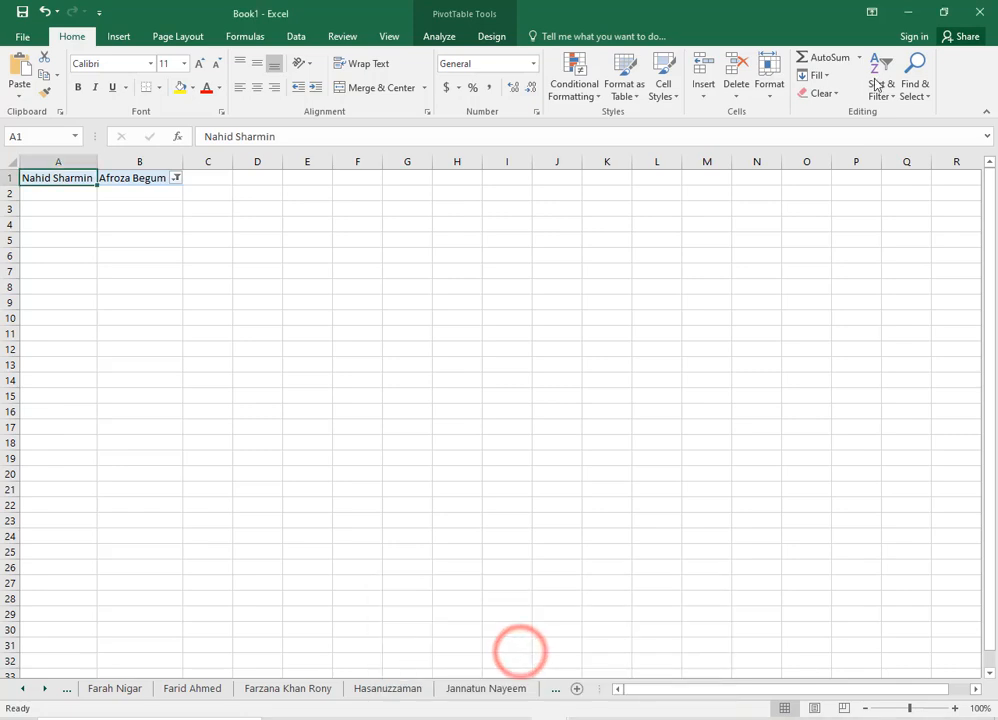
pyautogui.click(909, 11)
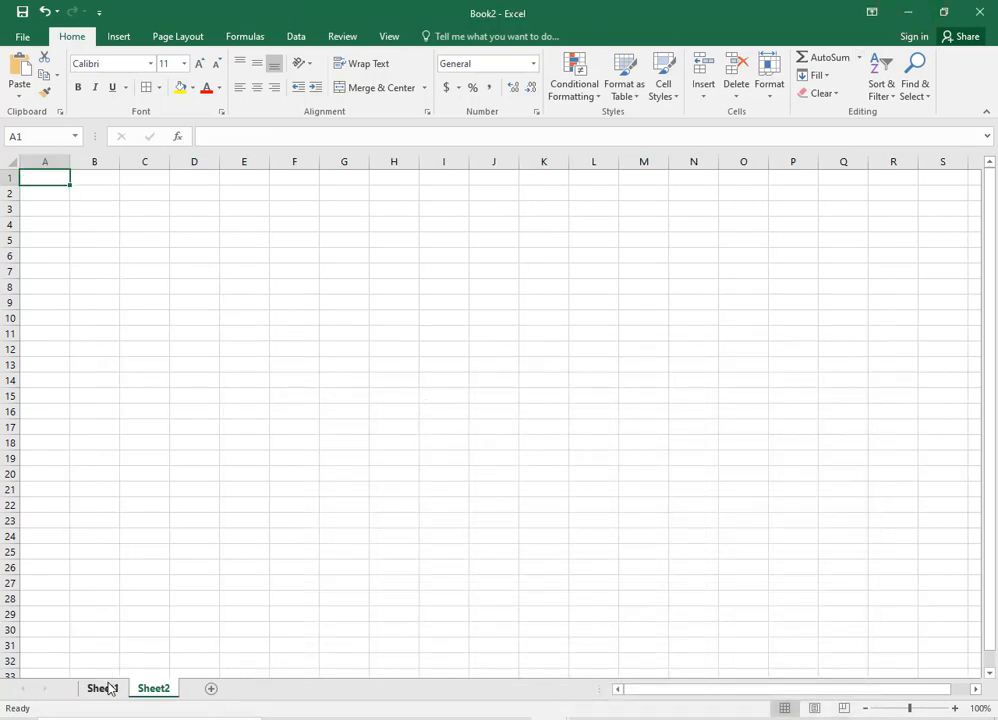
# Check the name list on Sheet1 down to its last entry and delete Sheet2 from Book2.
pyautogui.click(104, 687)
pyautogui.scroll(-3, 238, 488)
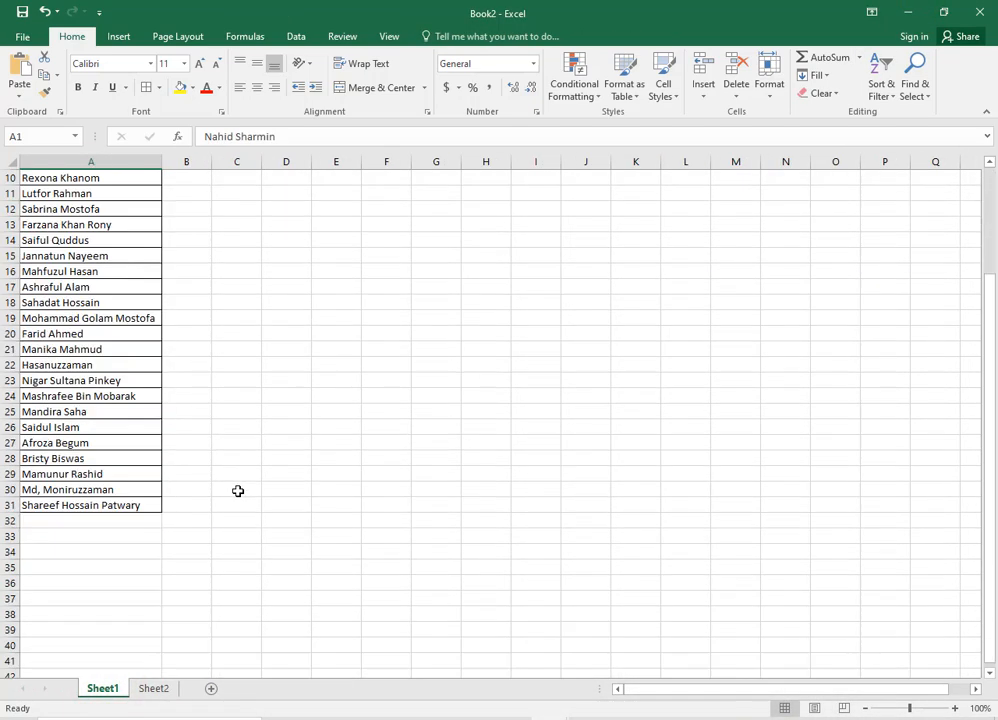
pyautogui.scroll(2, 234, 490)
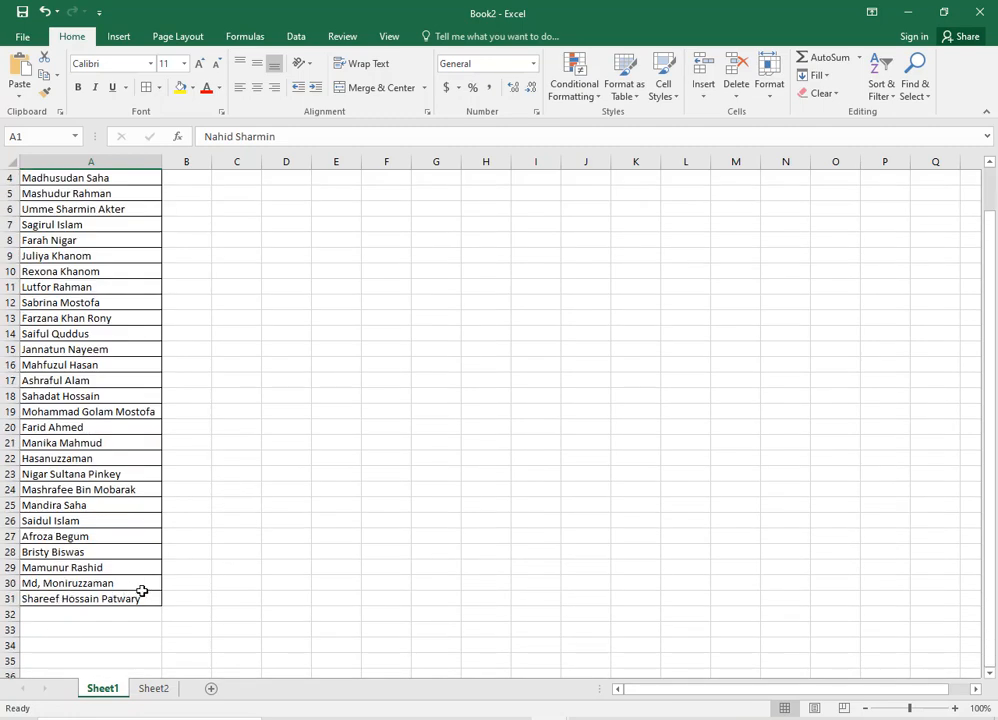
pyautogui.click(154, 690)
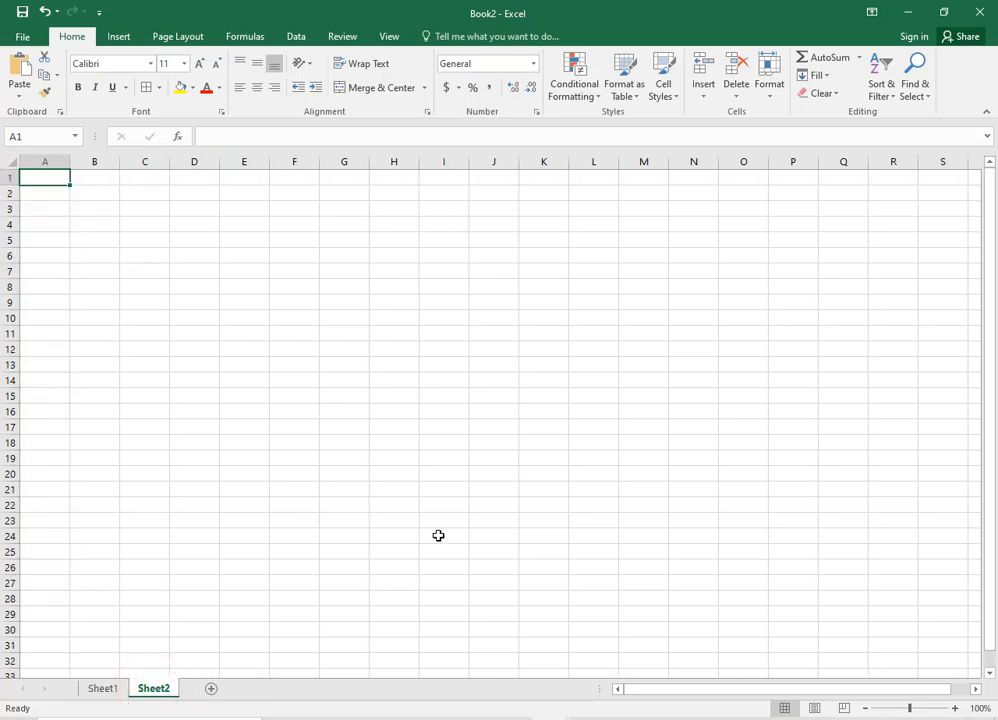
pyautogui.rightClick(161, 692)
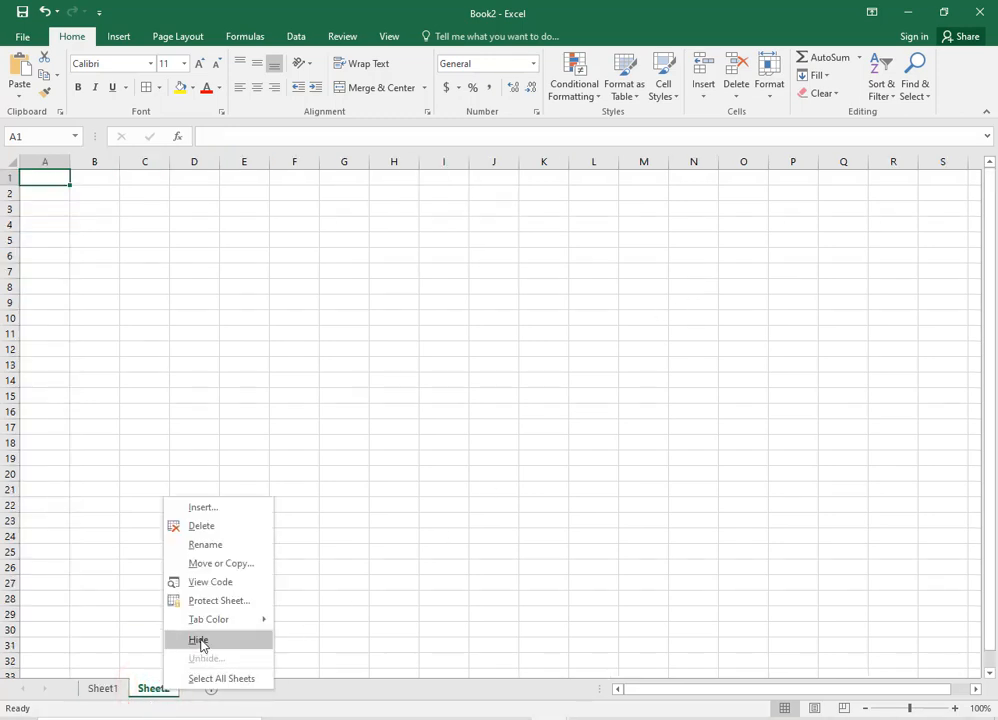
pyautogui.click(205, 526)
pyautogui.click(408, 483)
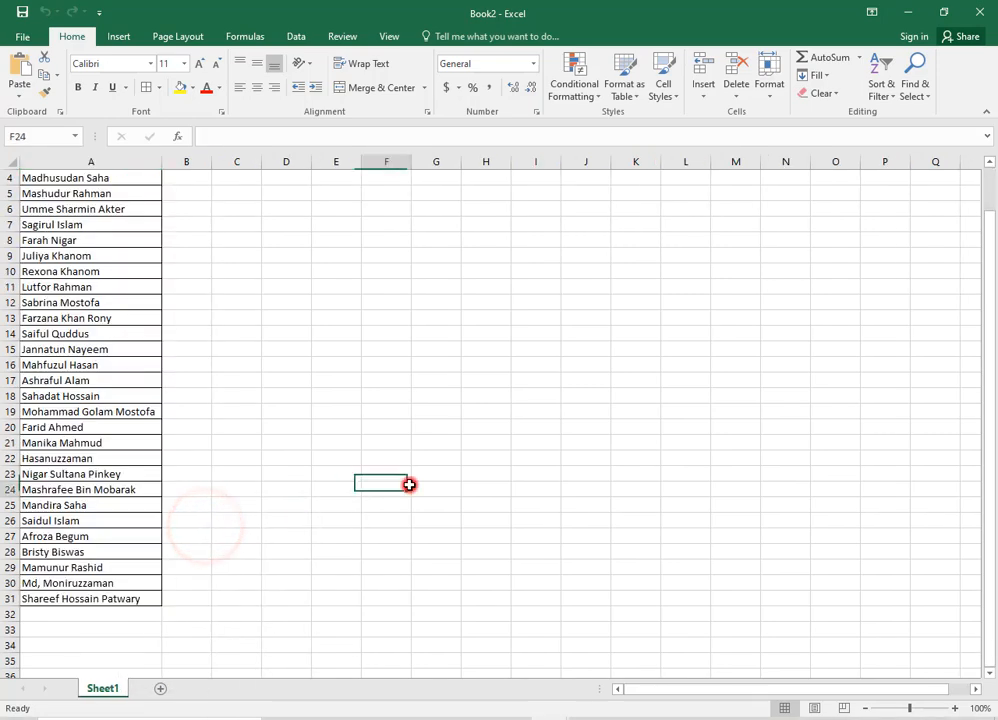
# Create a PivotTable from the name list in A1:A31, placed on the existing worksheet at Sheet1 cell B1.
pyautogui.scroll(1, 380, 484)
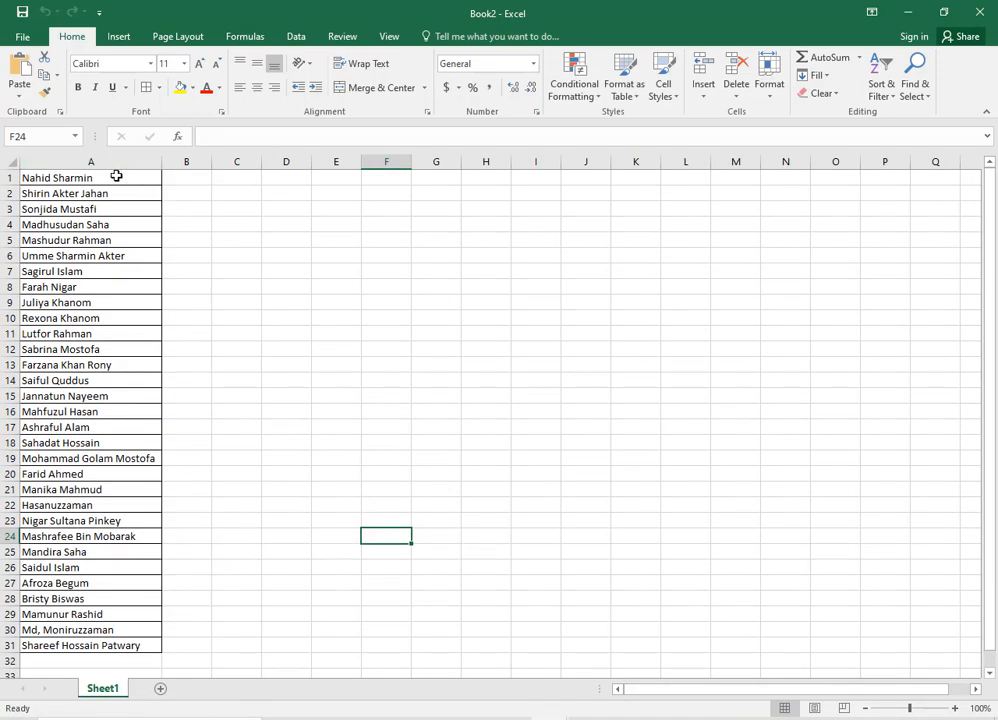
pyautogui.moveTo(116, 176); pyautogui.dragTo(107, 408)
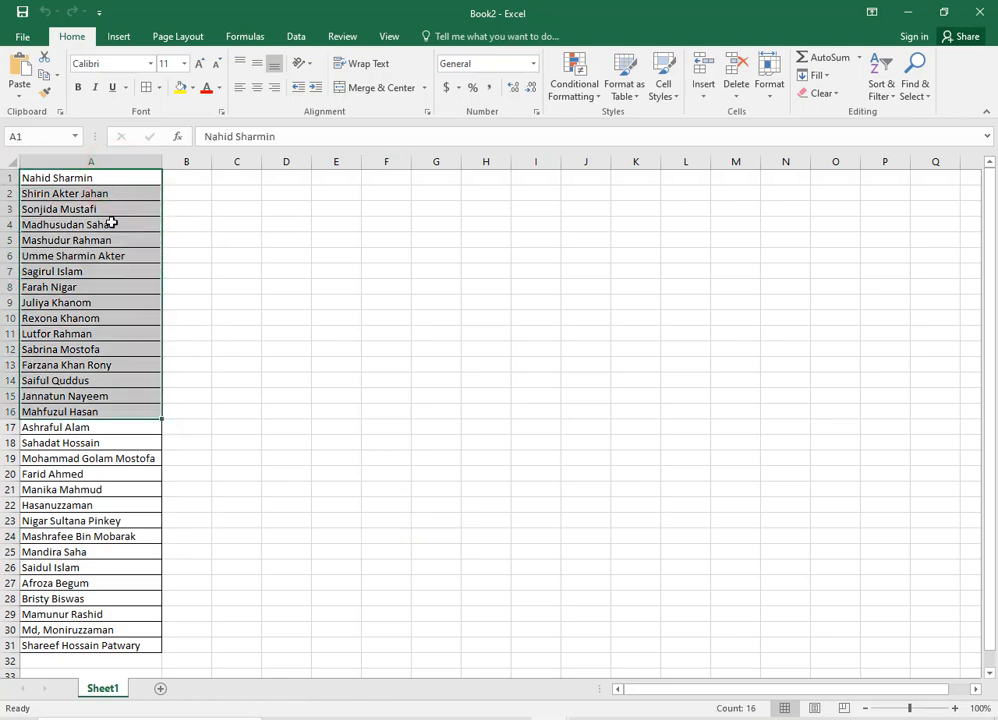
pyautogui.click(118, 190)
pyautogui.moveTo(116, 176); pyautogui.dragTo(109, 644)
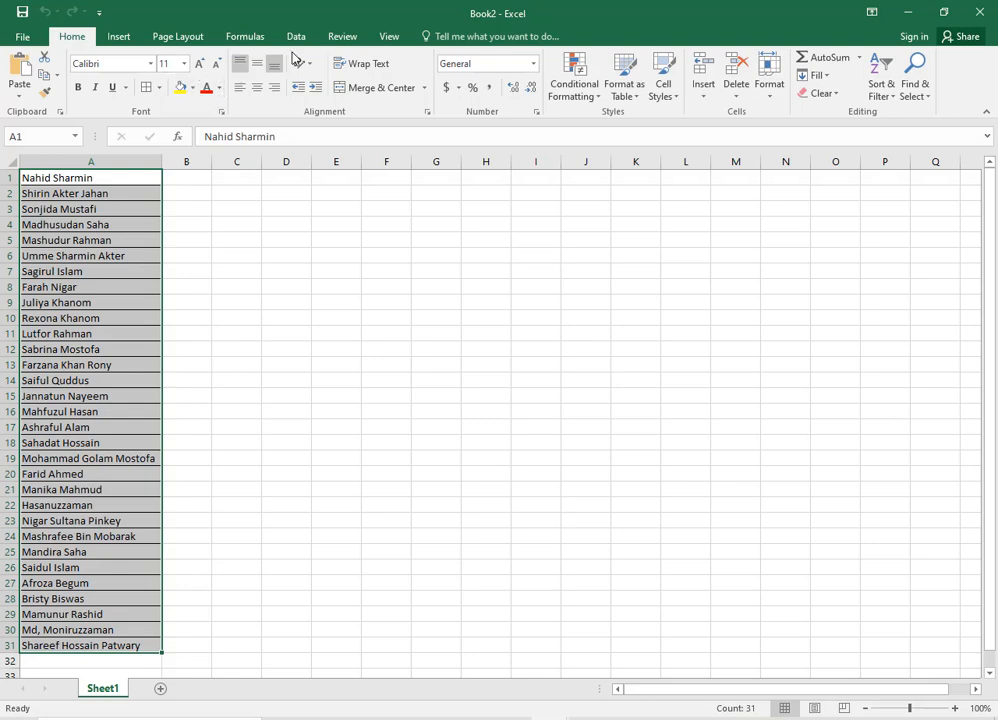
pyautogui.click(116, 37)
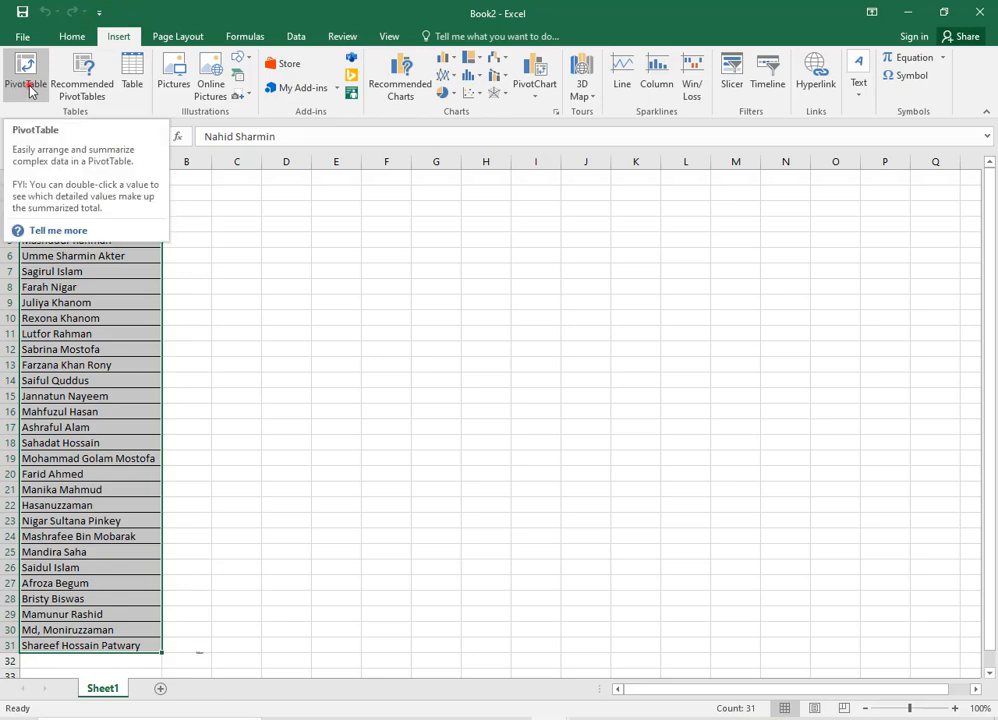
pyautogui.click(28, 88)
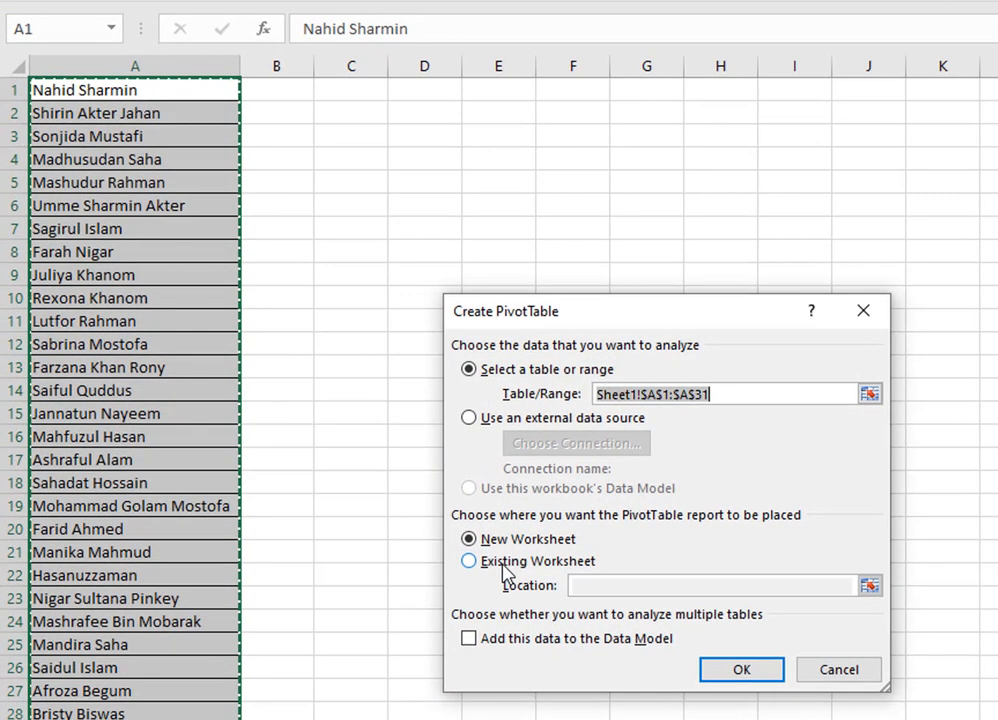
pyautogui.click(338, 496)
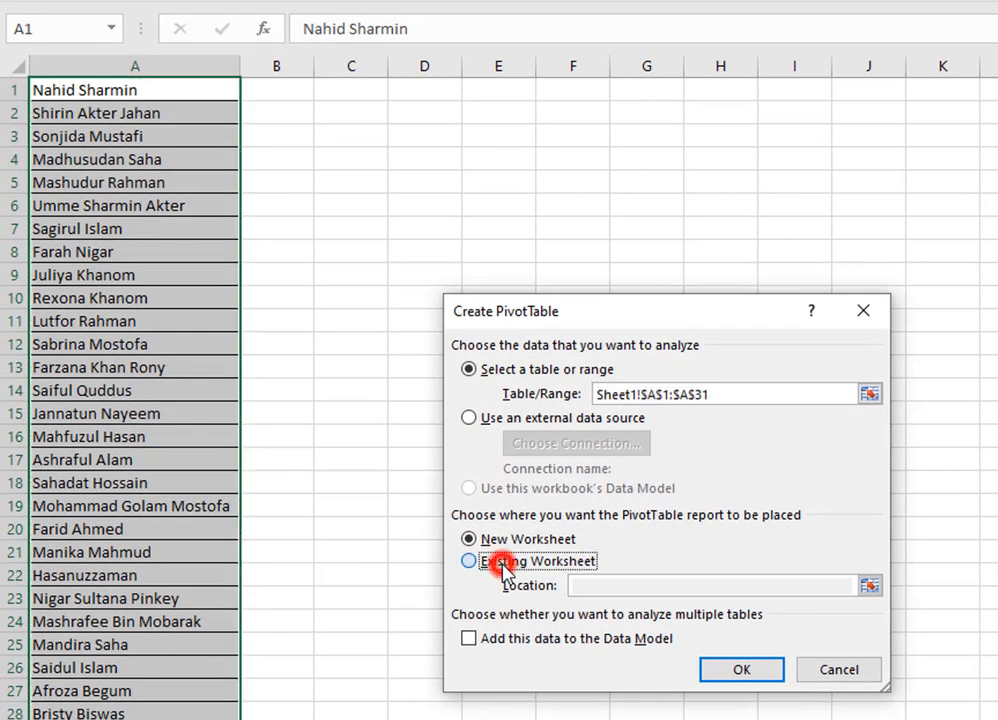
pyautogui.click(618, 587)
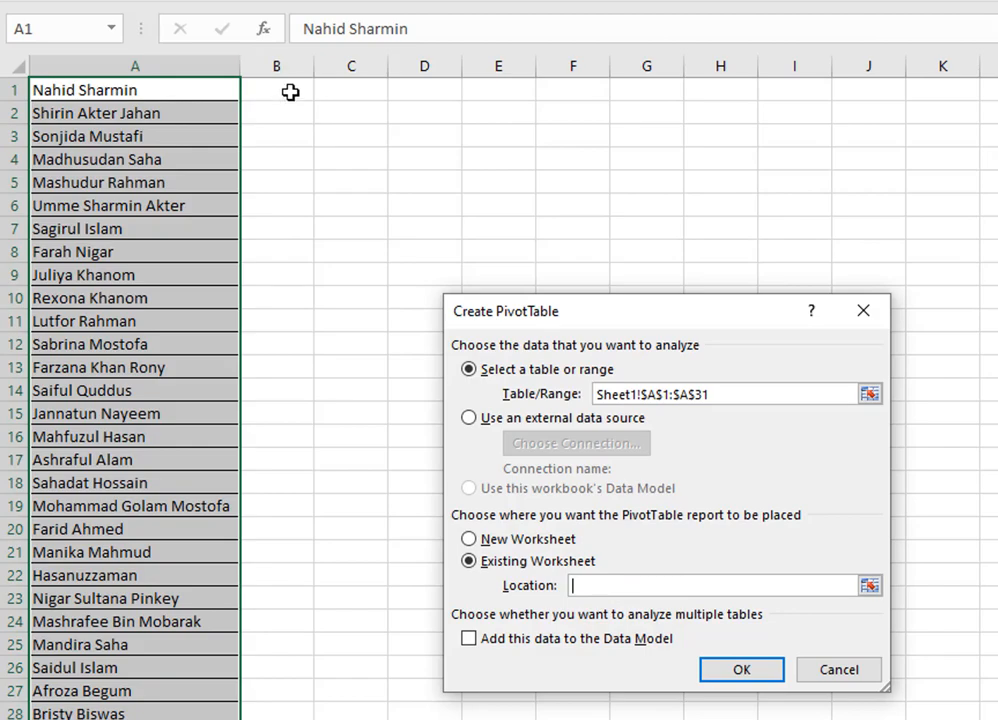
pyautogui.click(290, 92)
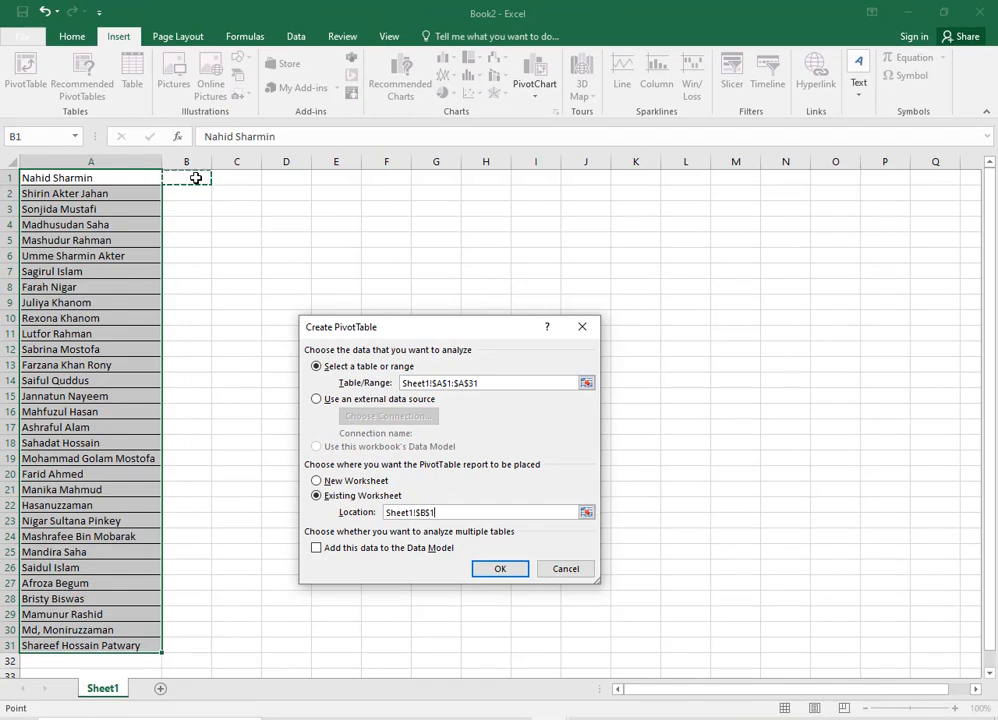
pyautogui.click(500, 568)
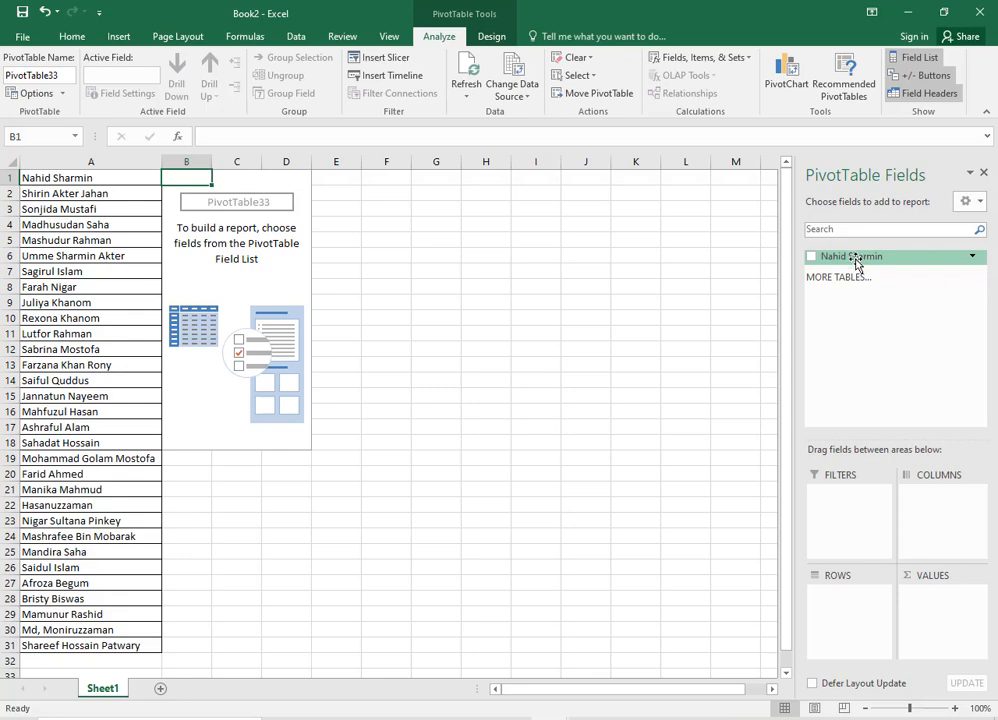
# Add the name field to the PivotTable's Filters area and generate its report filter pages, one worksheet per name.
pyautogui.moveTo(855, 262); pyautogui.dragTo(841, 500)
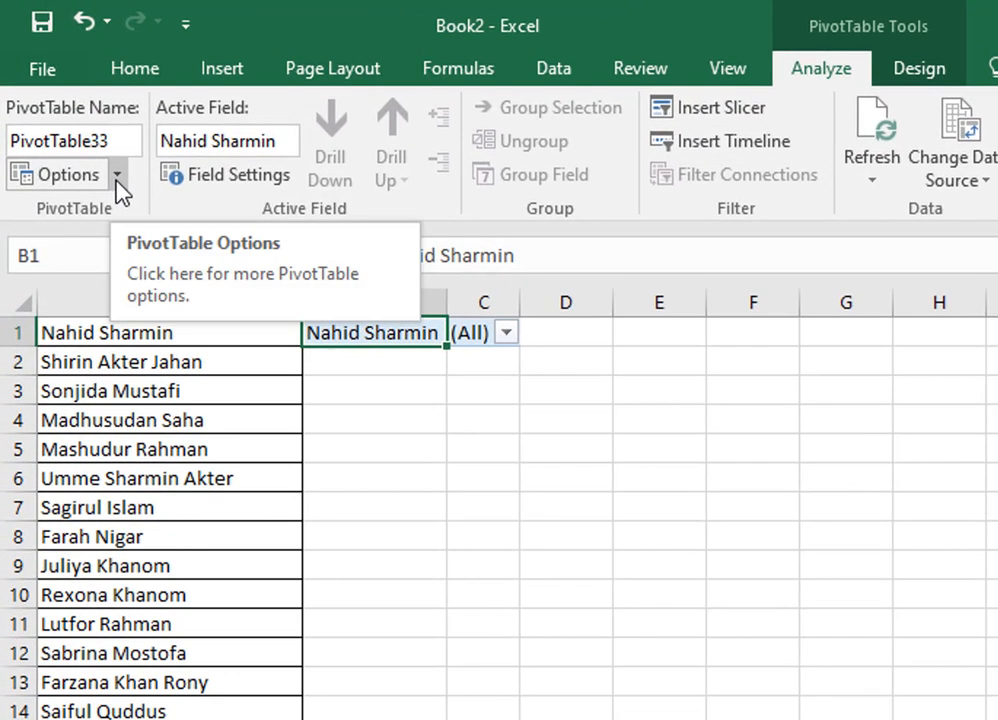
pyautogui.click(61, 95)
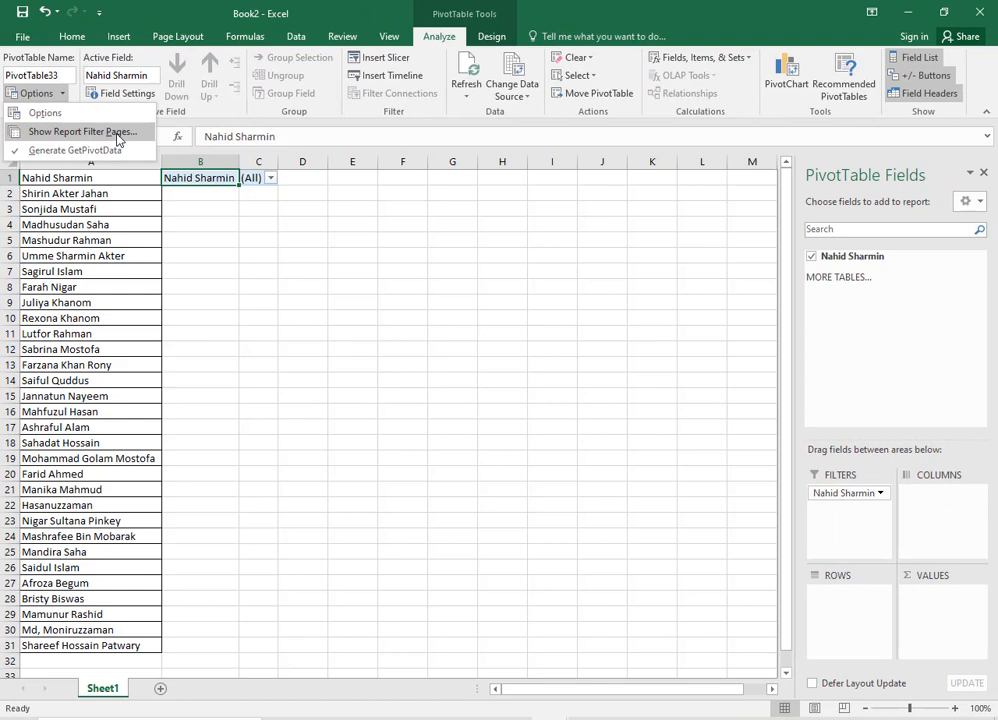
pyautogui.click(117, 133)
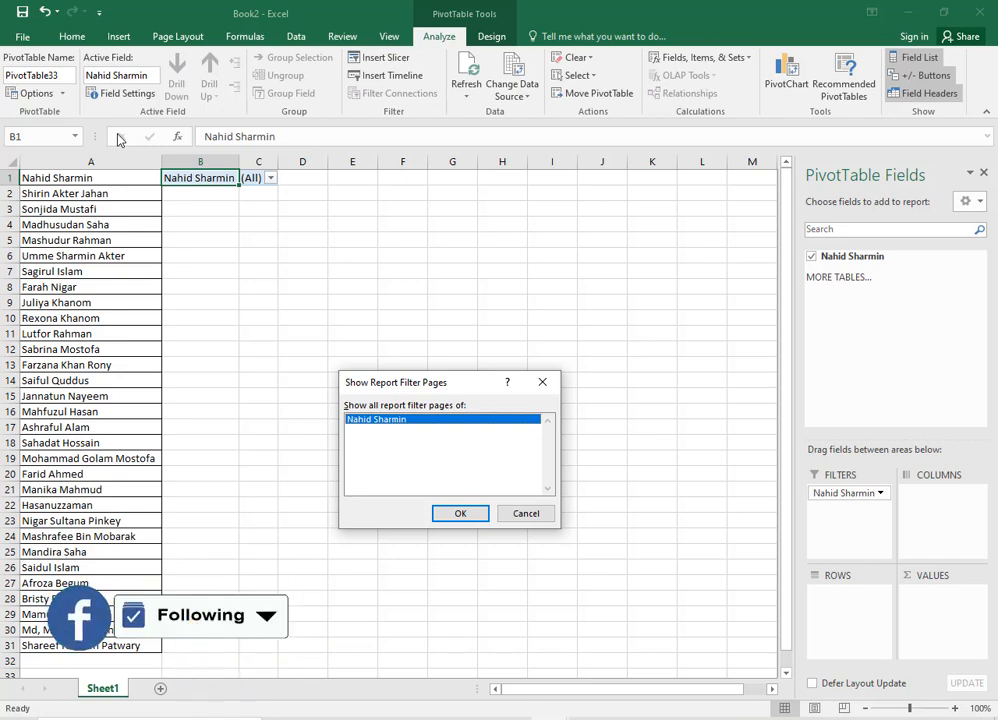
pyautogui.click(462, 512)
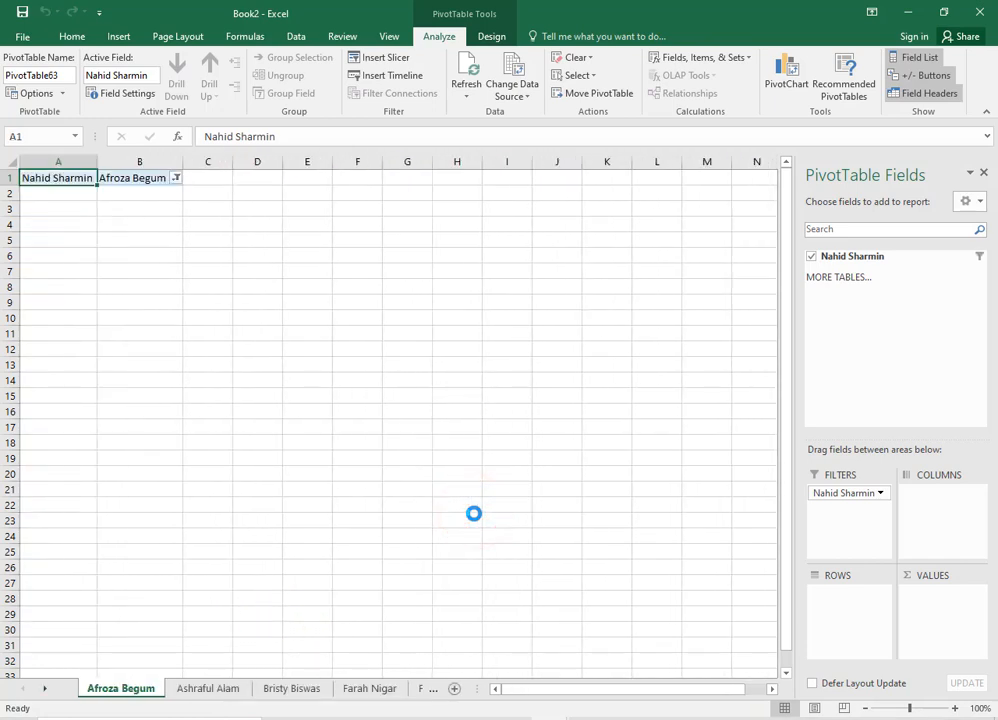
# Look through the generated worksheets to check that each one is named after a person from the list.
pyautogui.click(212, 692)
pyautogui.click(292, 693)
pyautogui.click(379, 697)
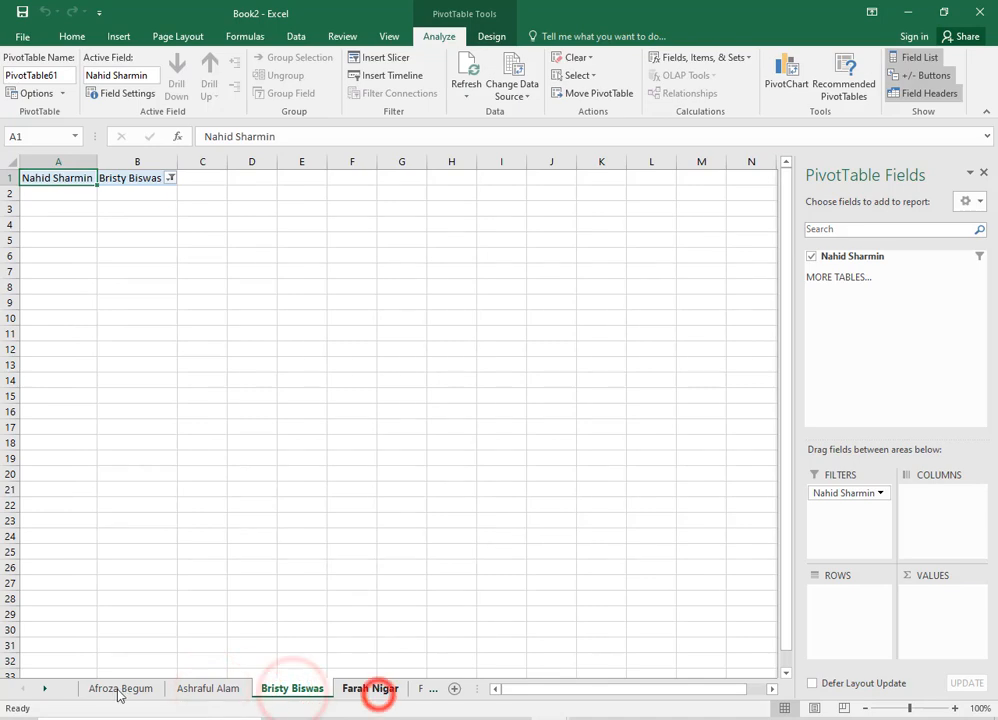
pyautogui.click(50, 693)
pyautogui.click(50, 692)
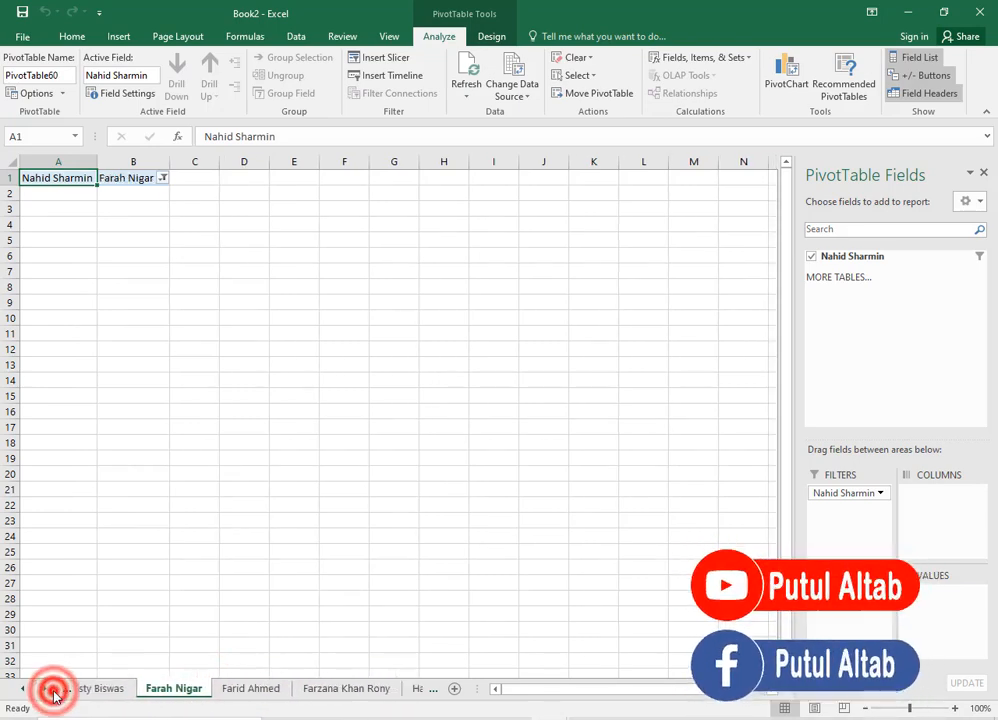
pyautogui.click(50, 692)
pyautogui.click(50, 692)
pyautogui.click(304, 694)
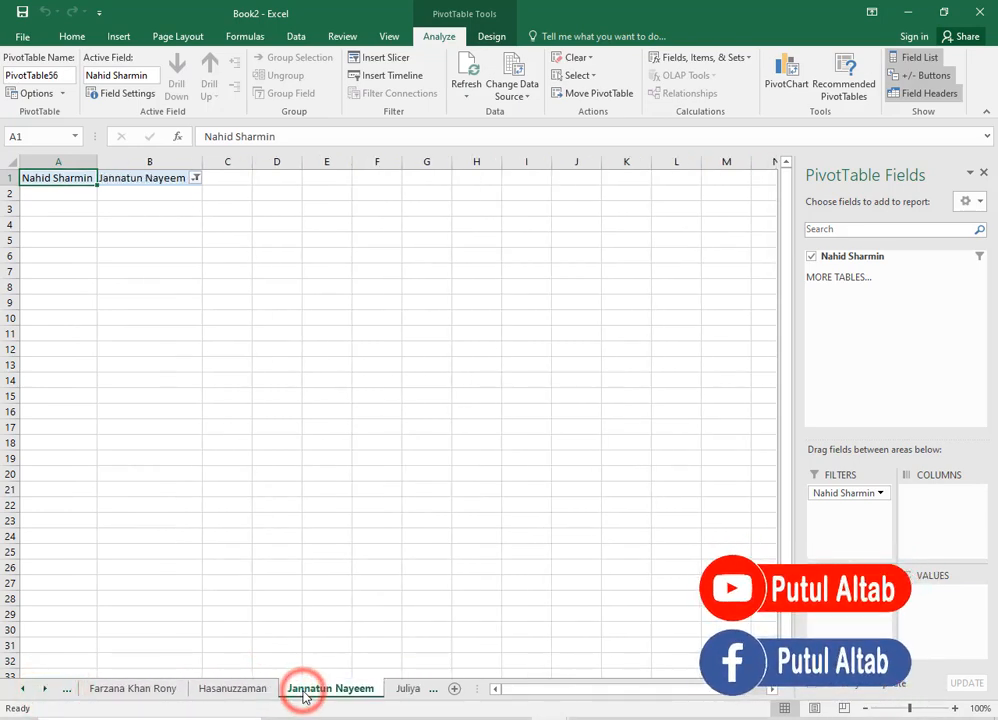
pyautogui.click(241, 687)
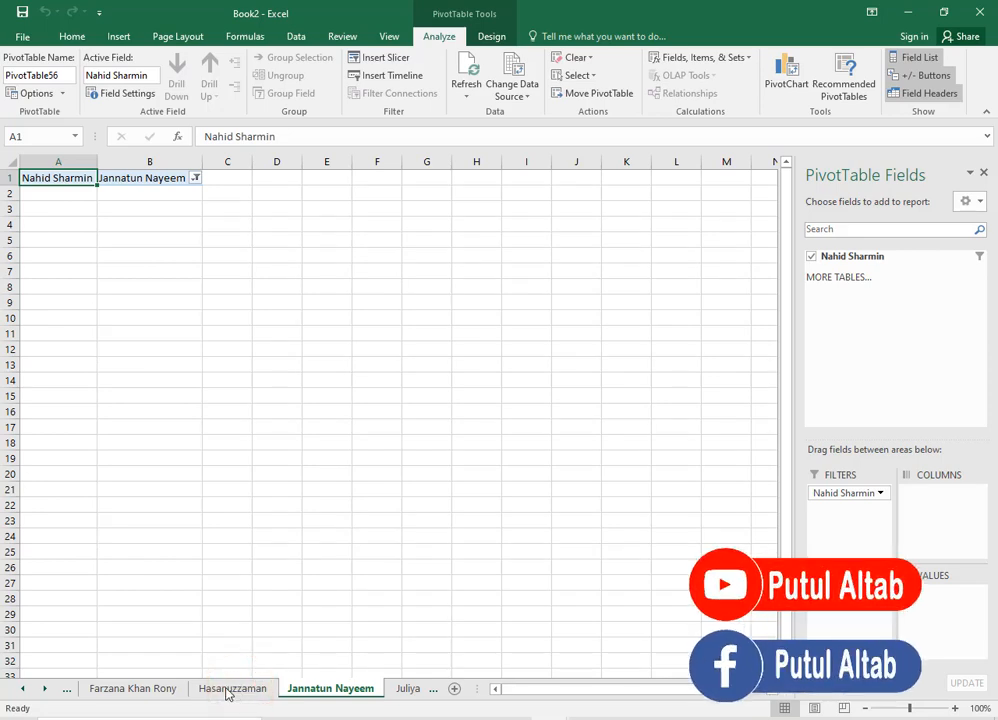
pyautogui.click(176, 692)
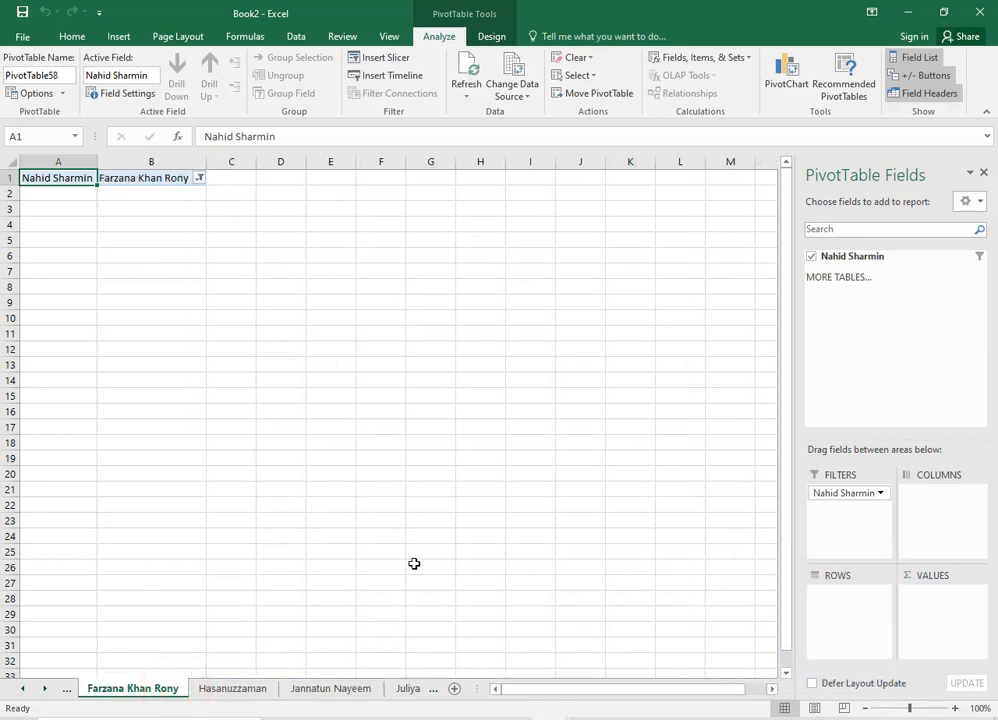